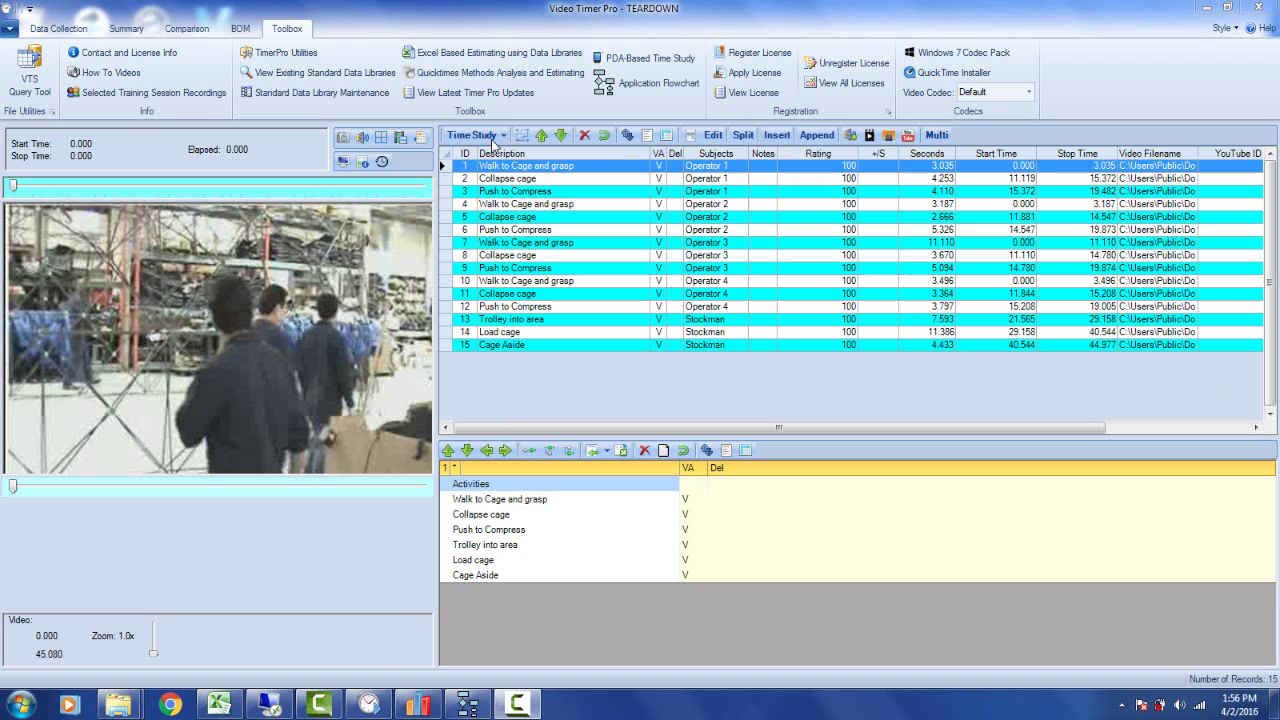
Switch the study grid to the Ergonomics view and open the ergonomics configuration for activity 14, Load cage.
left_click(505, 136)
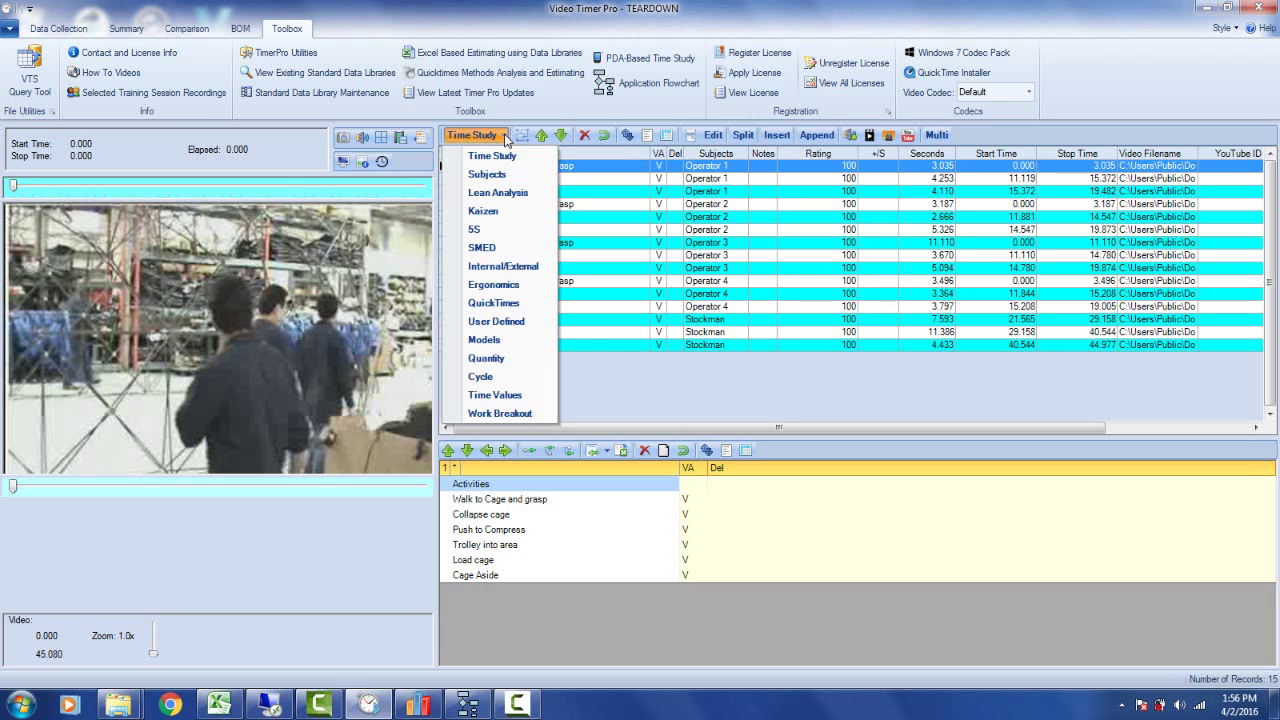
left_click(493, 285)
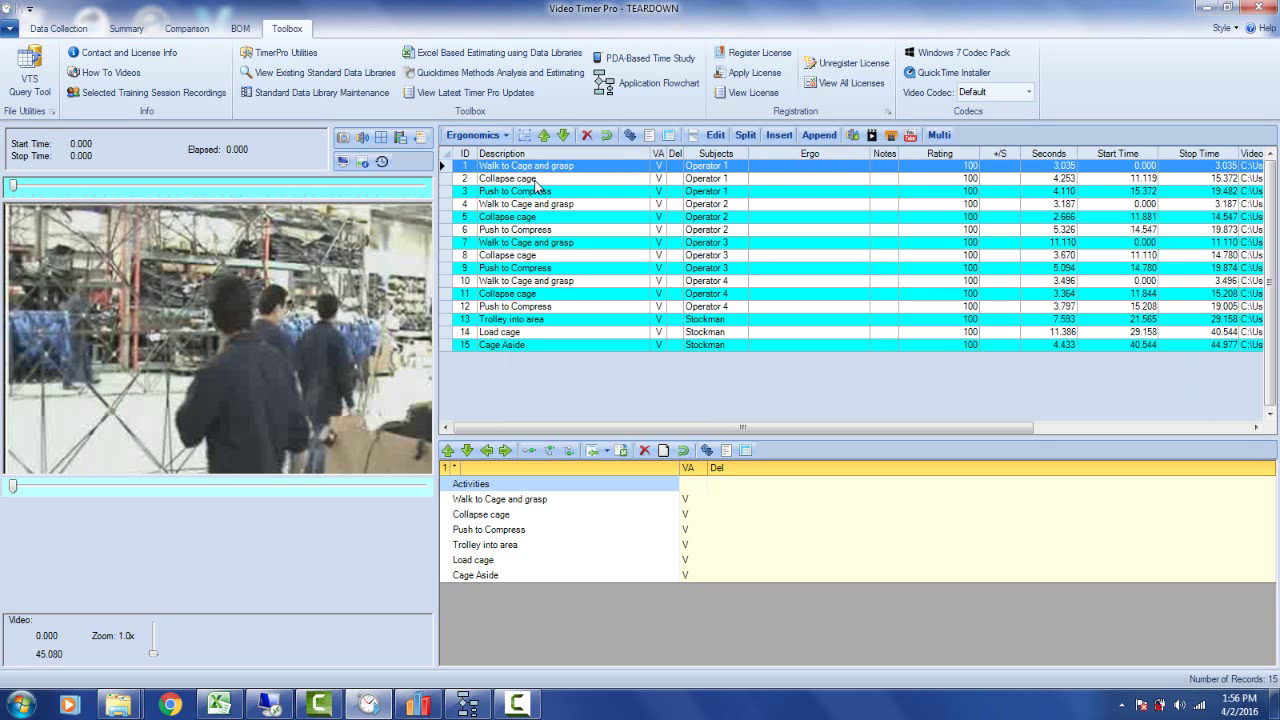
left_click(501, 337)
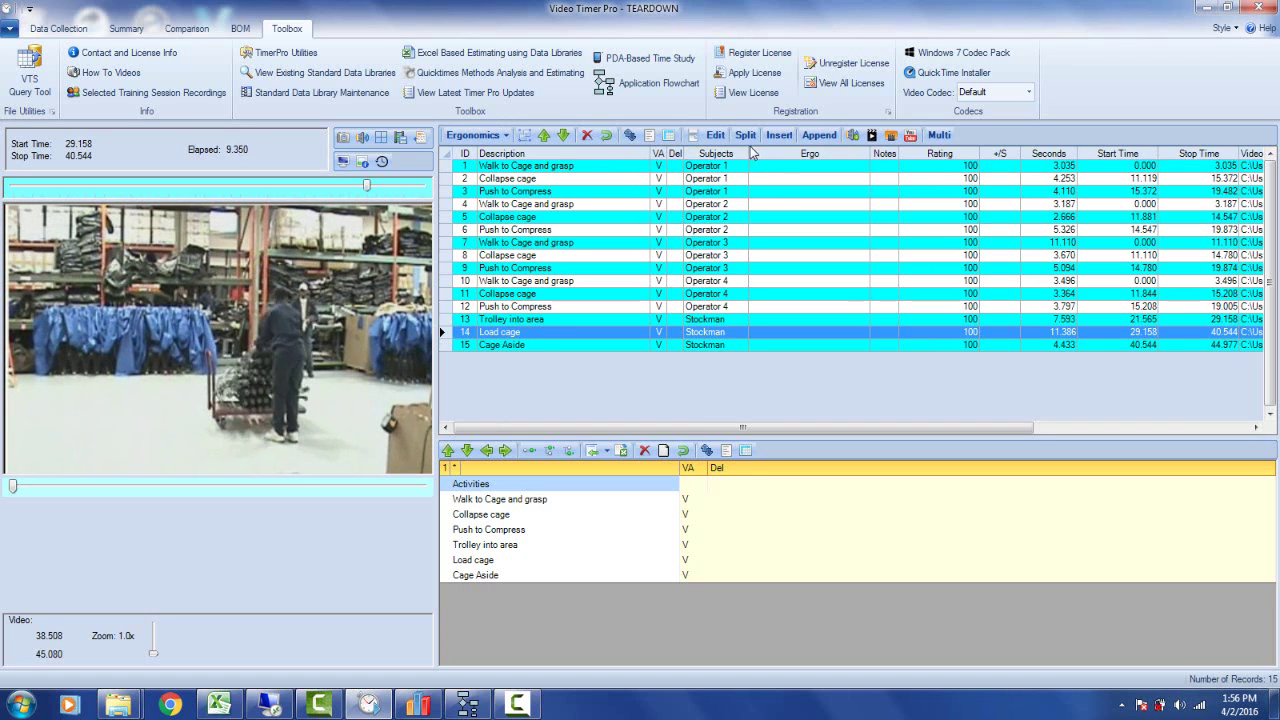
double_click(796, 336)
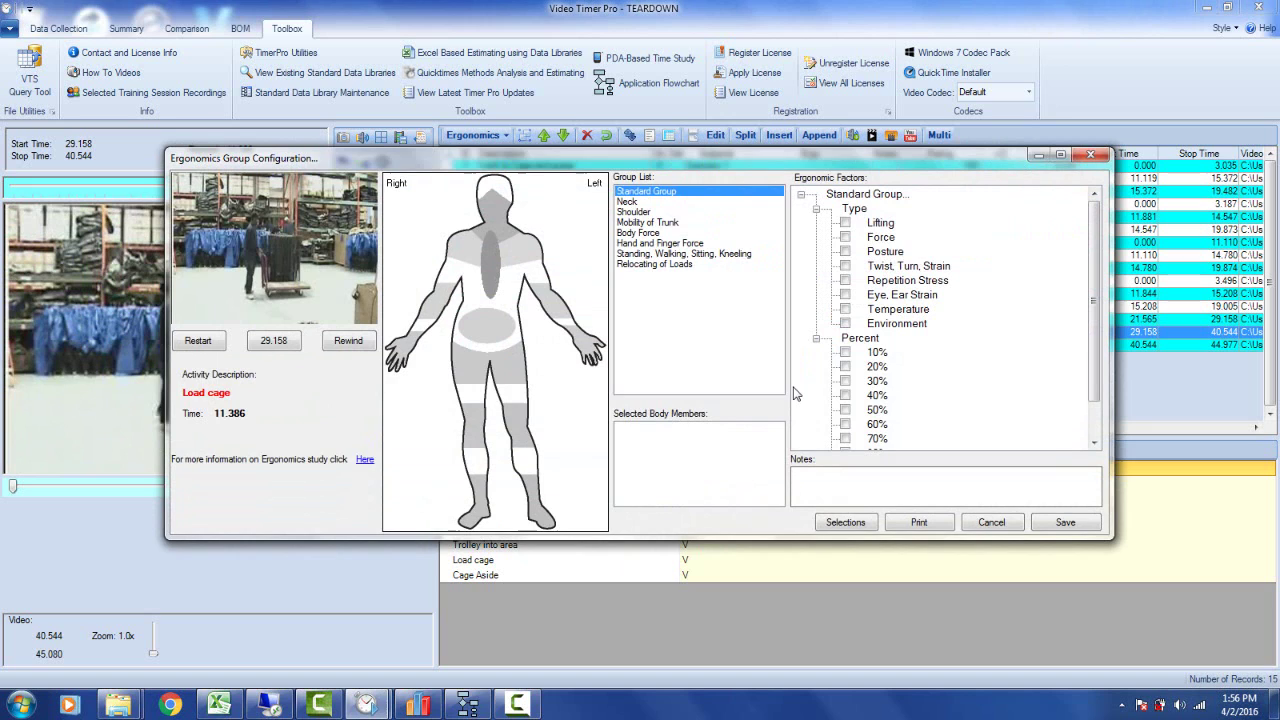
Play the Load cage clip to about 33 s, pause it, and rate the lower back and back as Moderate to Severe Stress.
left_click(274, 342)
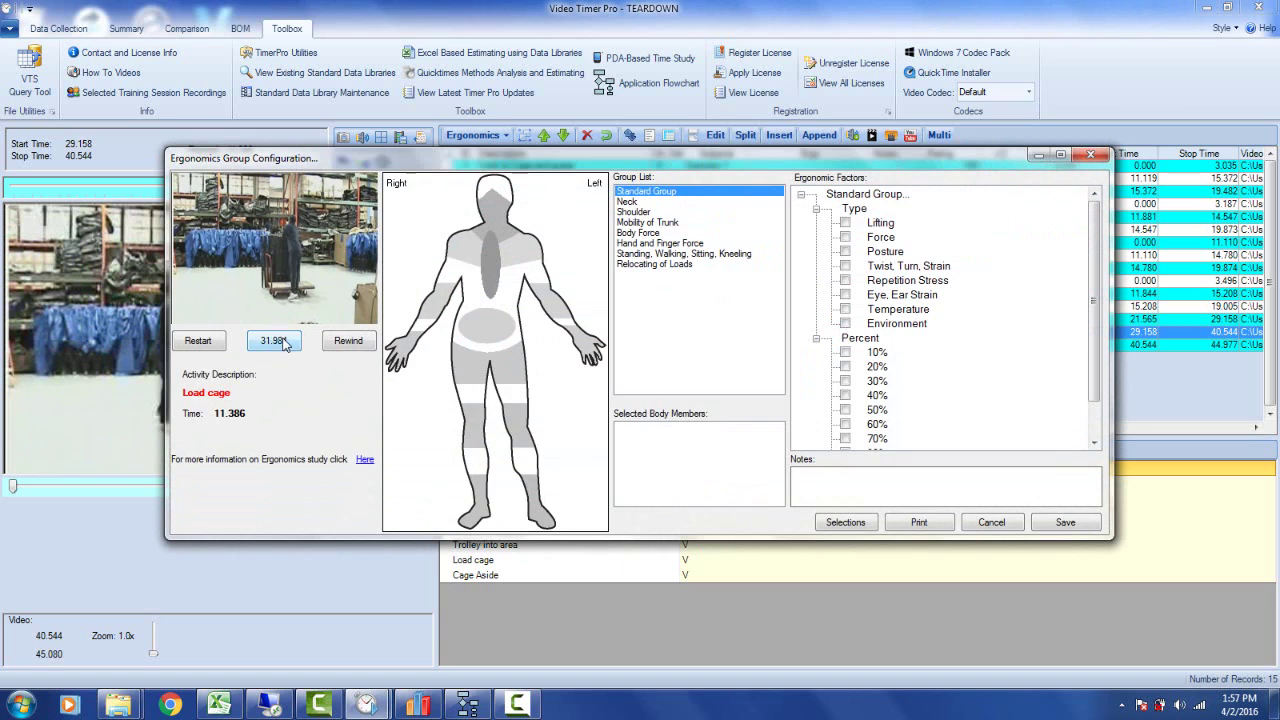
left_click(285, 343)
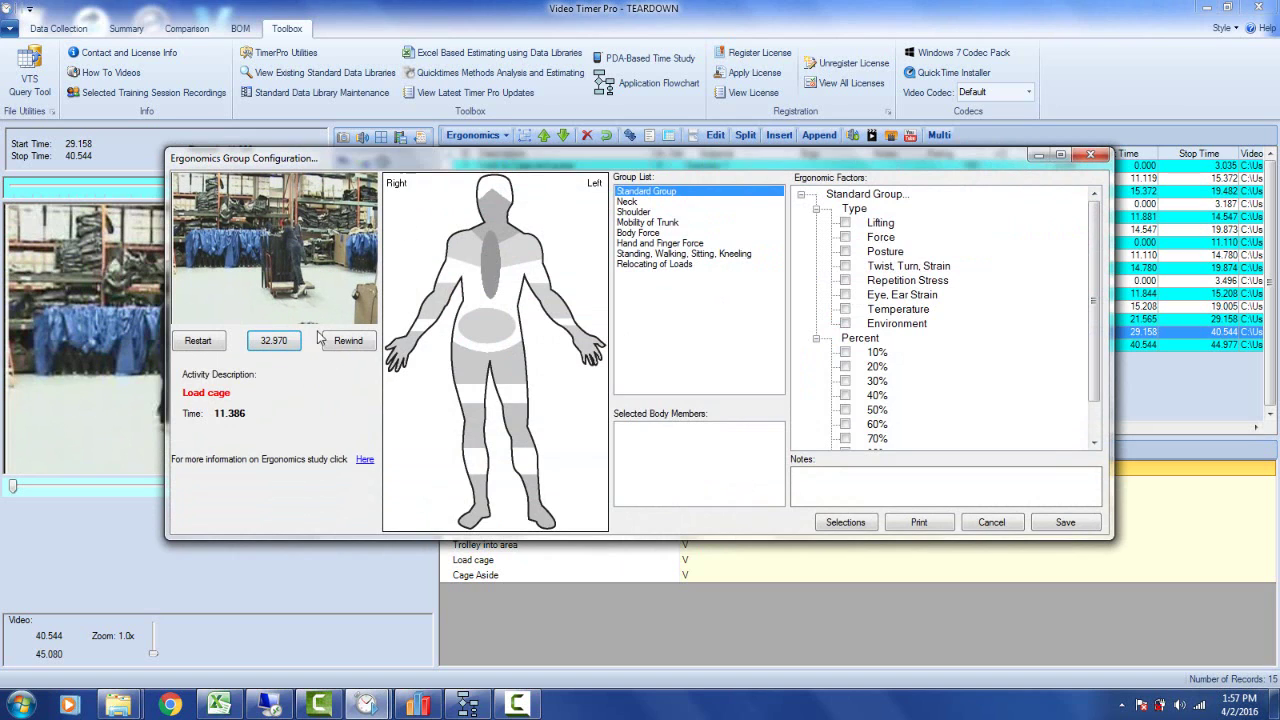
left_click(485, 338)
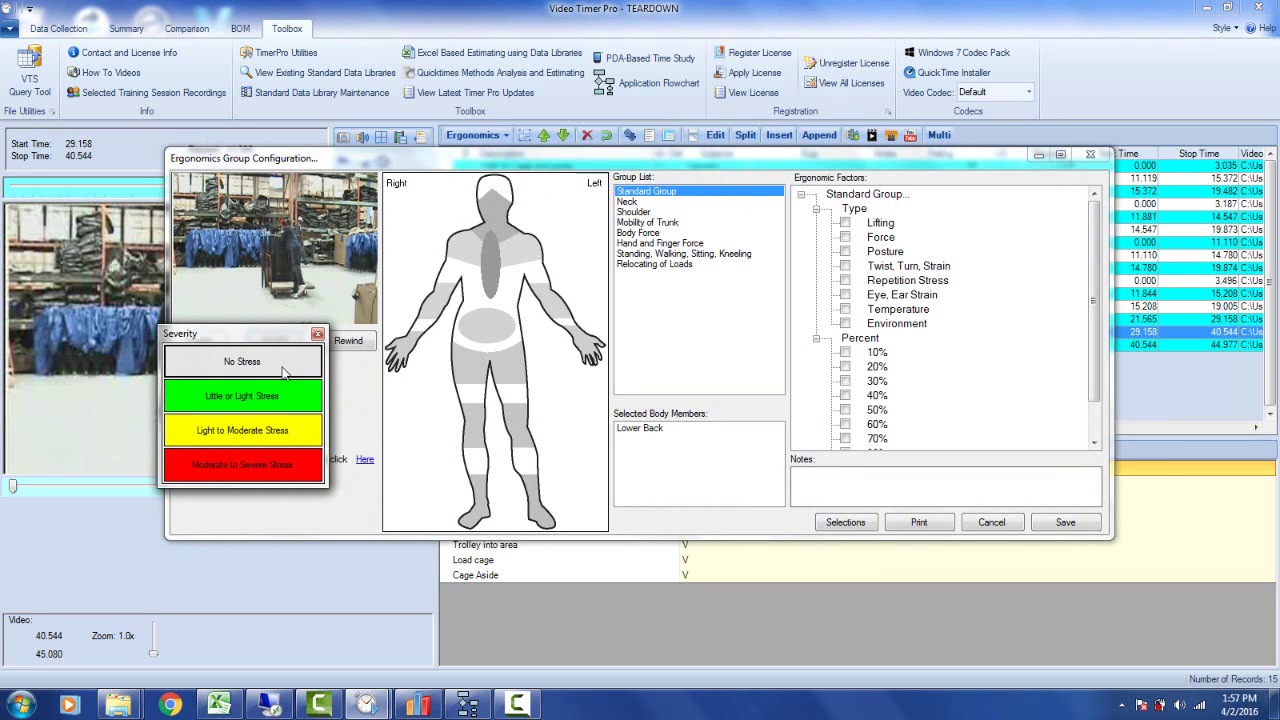
left_click(270, 465)
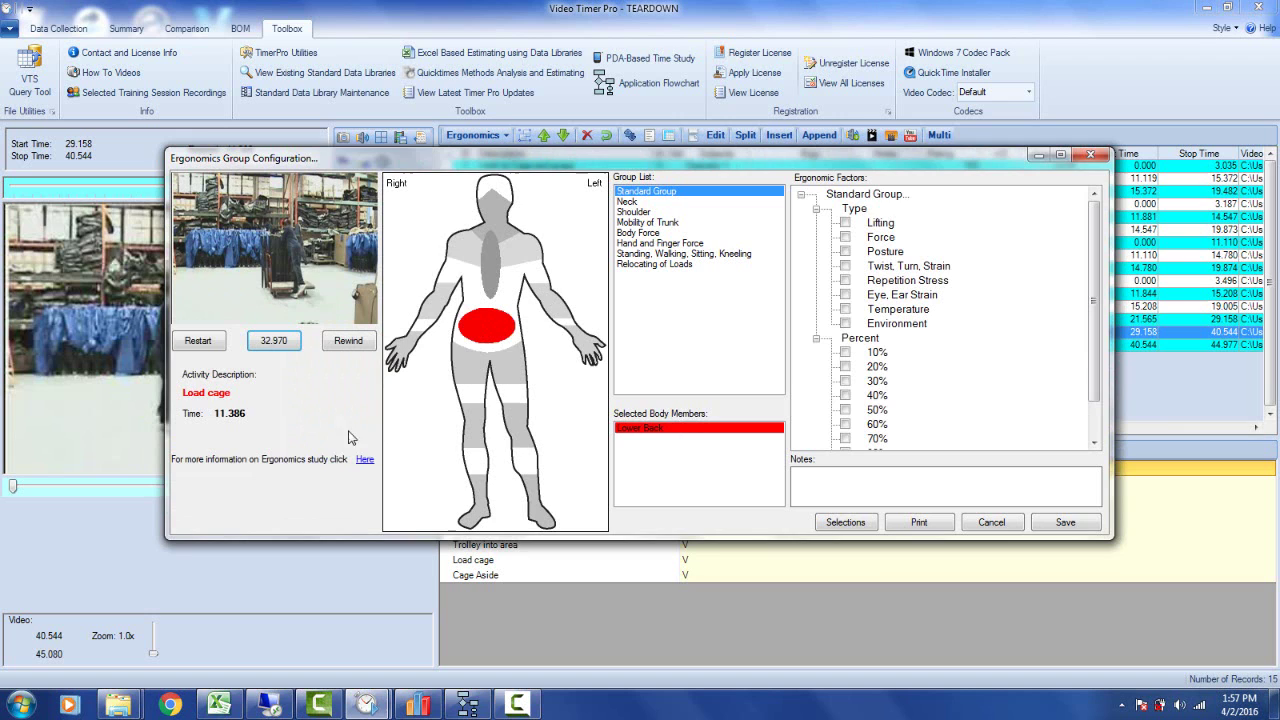
left_click(480, 278)
left_click(330, 398)
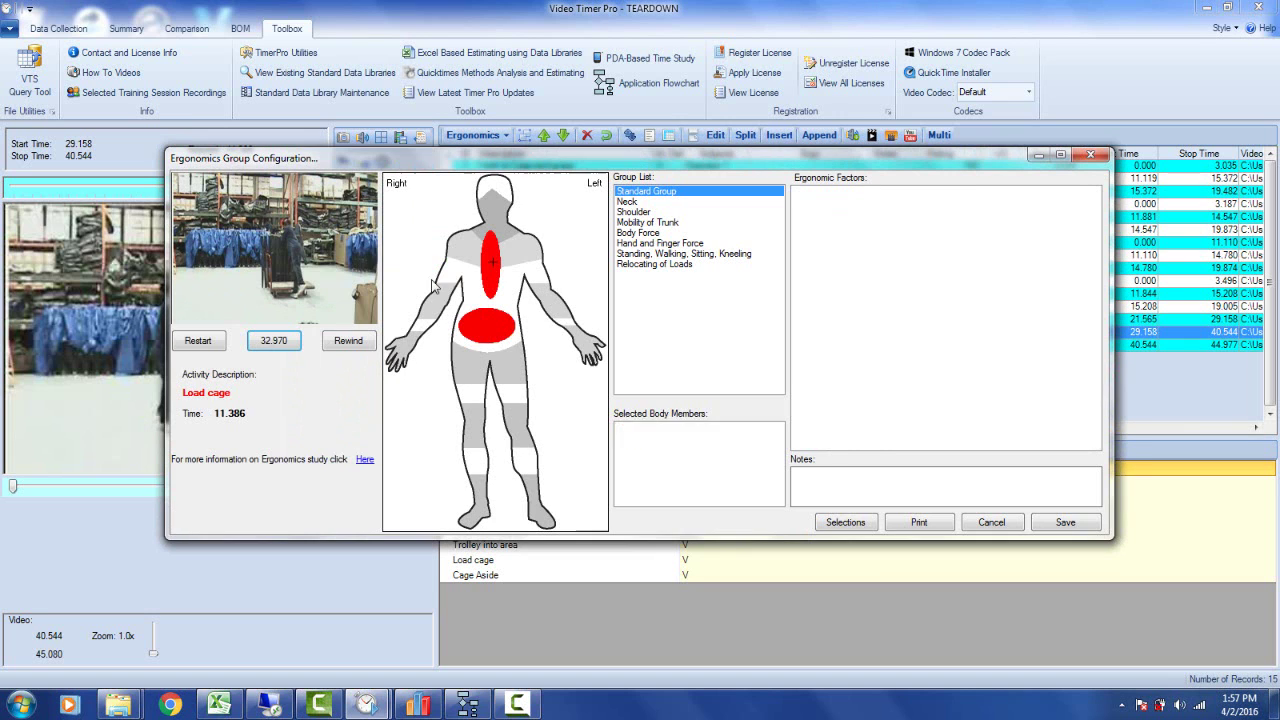
Rate the right shoulder, right elbow and right hand as Light to Moderate Stress on the body diagram.
left_click(470, 258)
left_click(367, 276)
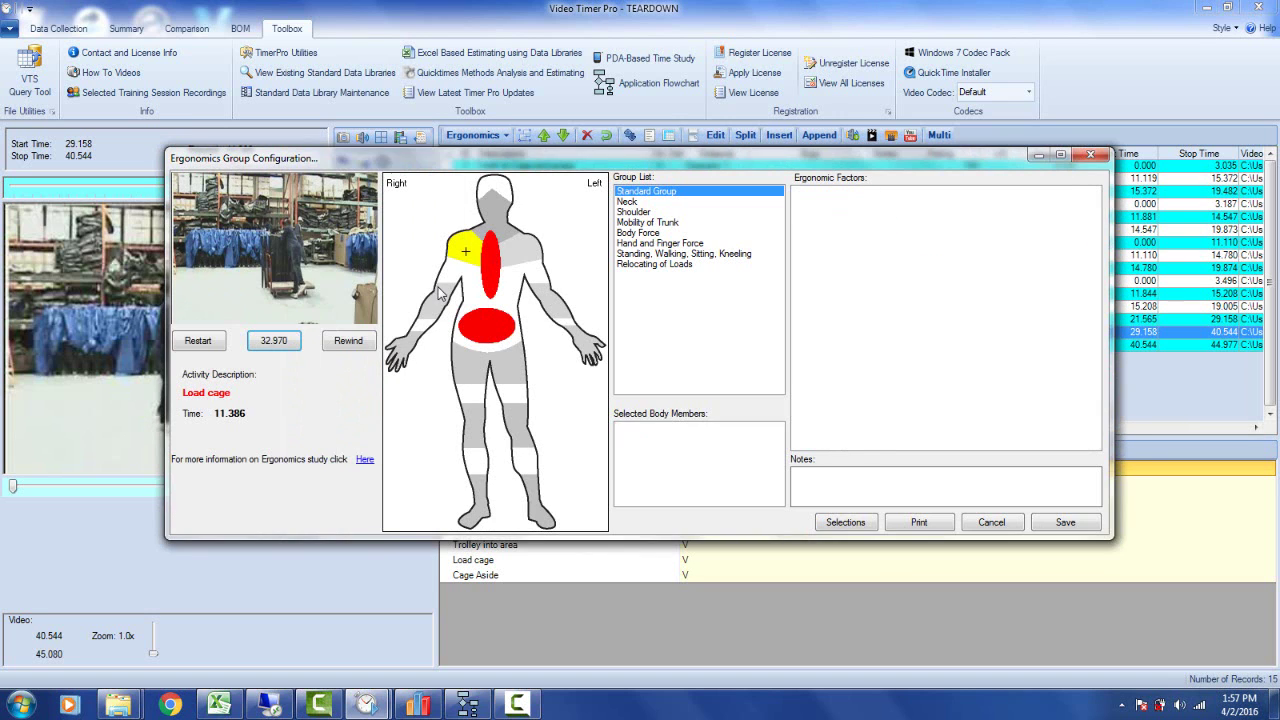
left_click(440, 297)
left_click(367, 314)
left_click(410, 347)
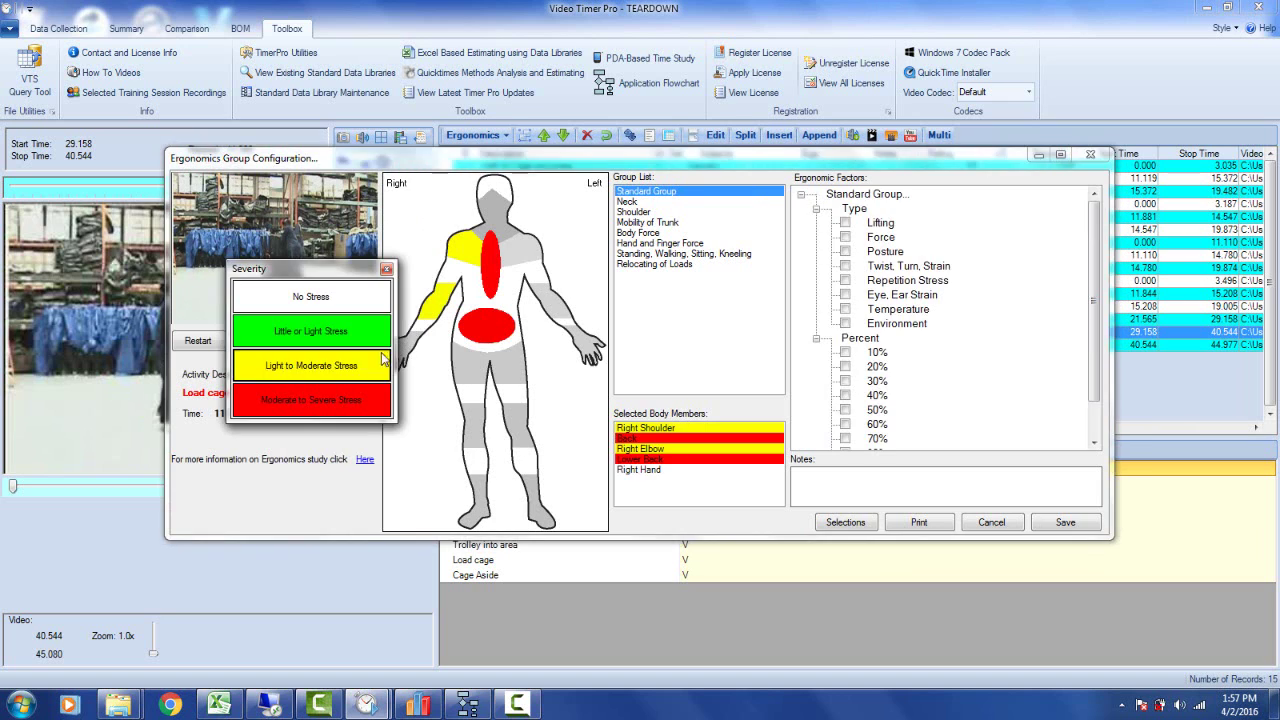
left_click(370, 366)
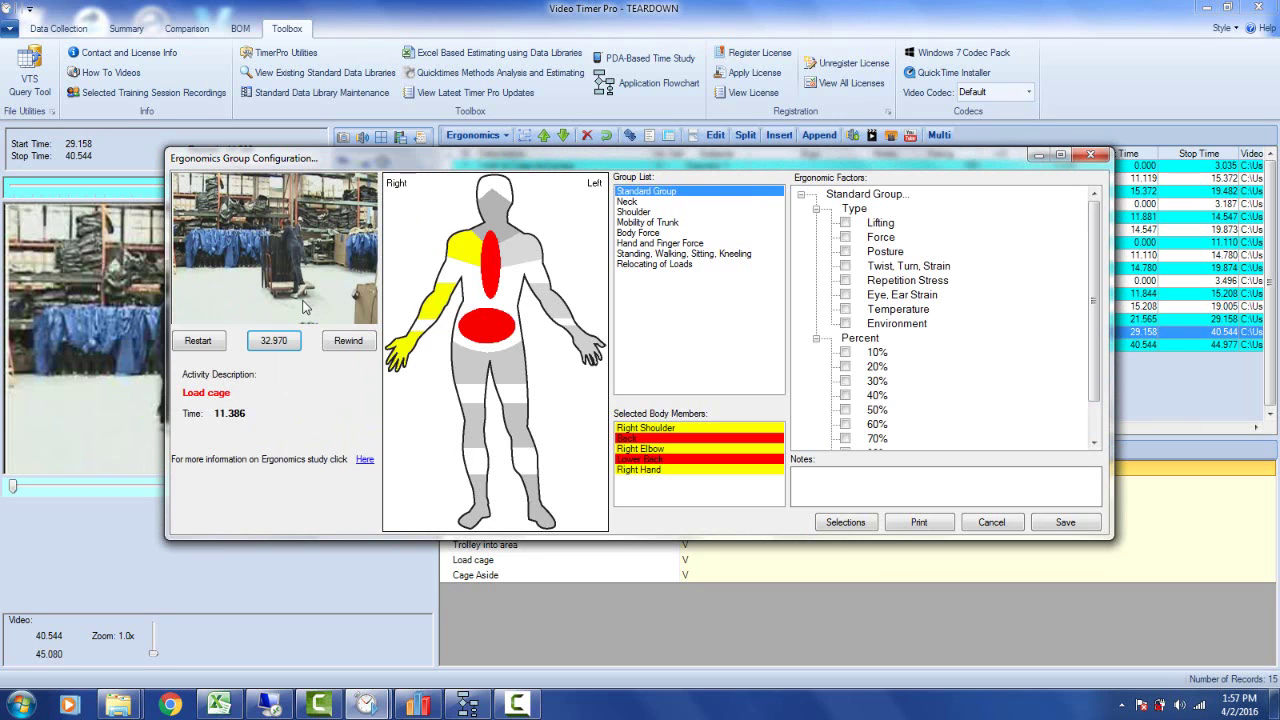
Rate the right foot as Moderate to Severe Stress and save the Load cage ergonomics assessment.
left_click(493, 515)
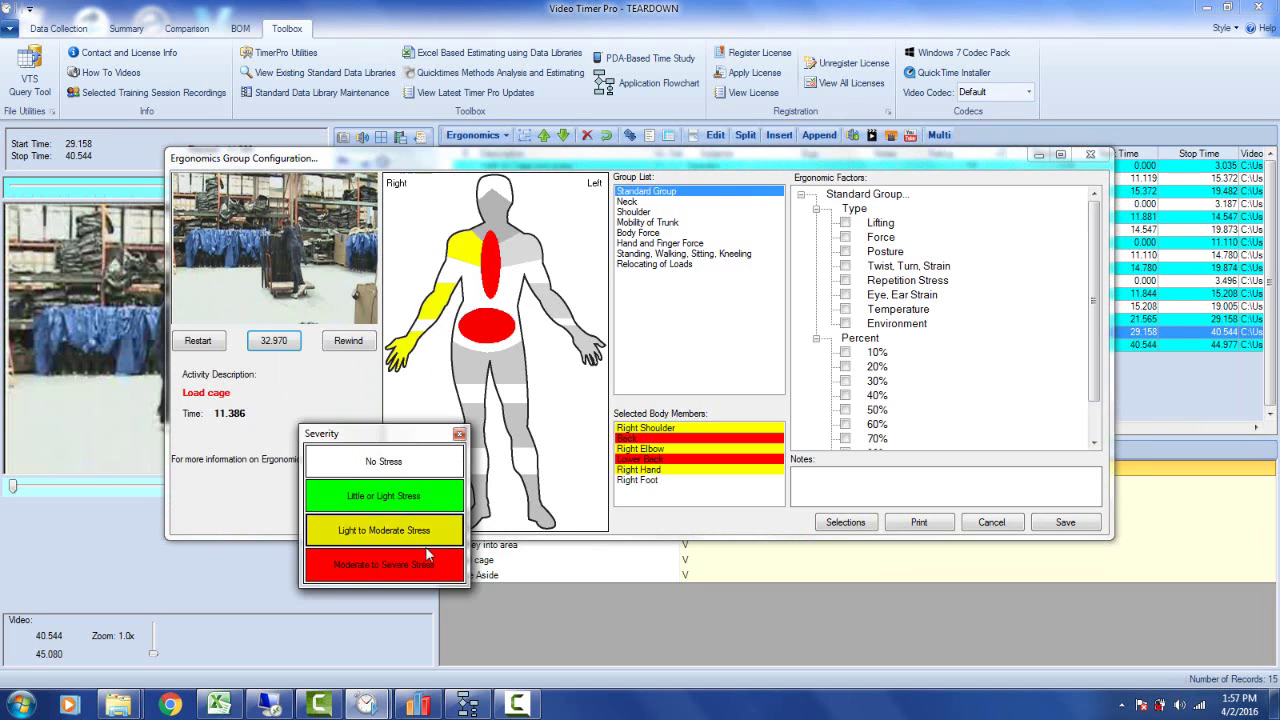
left_click(417, 577)
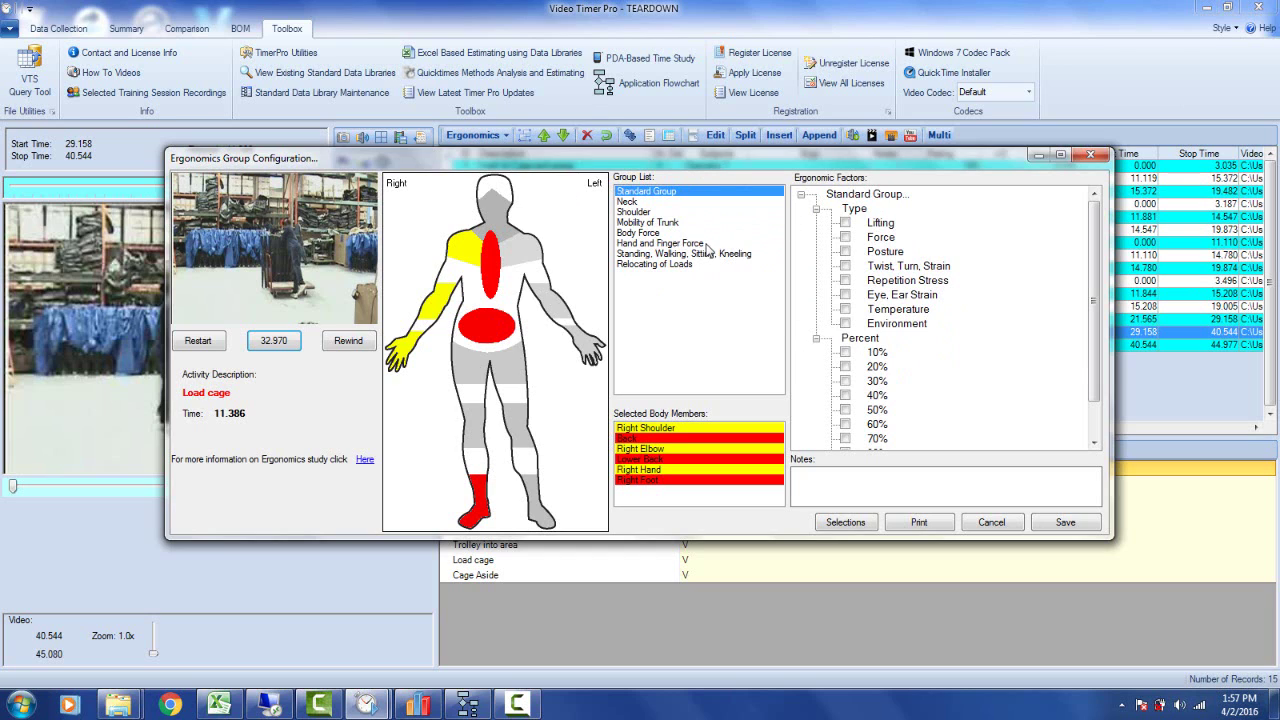
left_click(1058, 527)
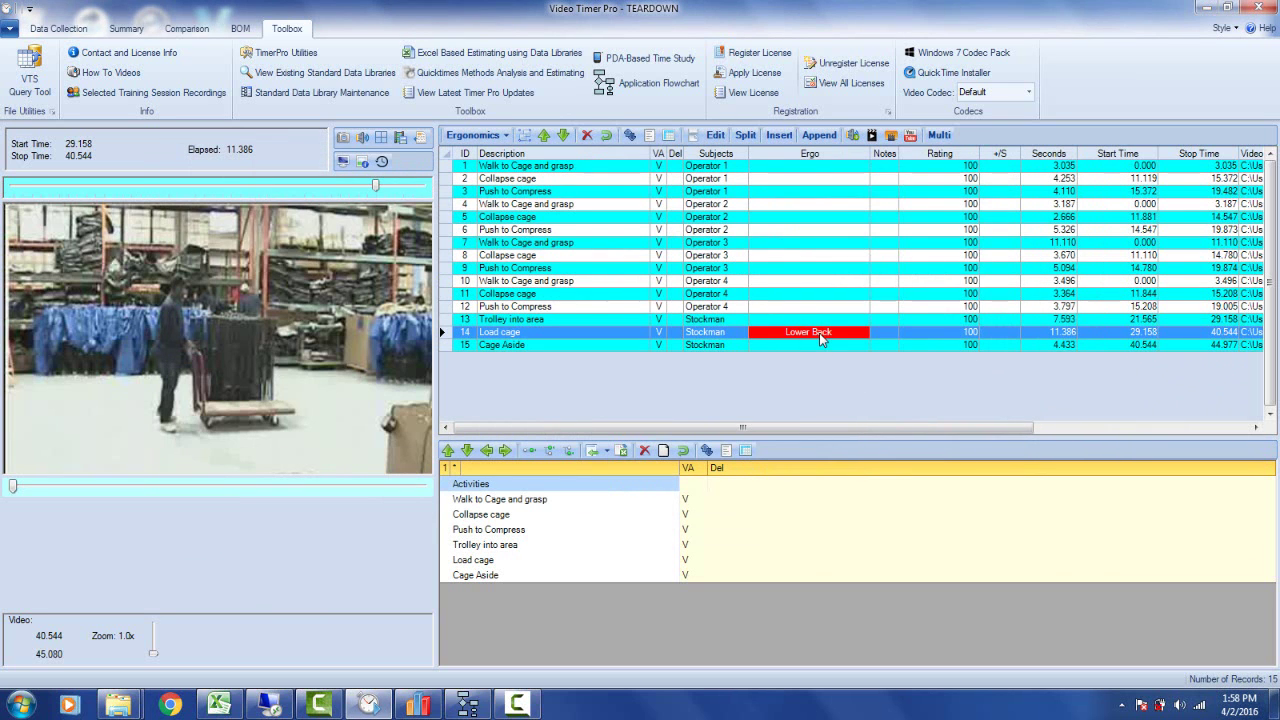
Switch to the Balance chart, set its view mode to Ergonomics, and open the ergonomics configuration for the Stockman's Load cage block.
mouse_move(819, 333)
left_click(1207, 8)
left_click(417, 705)
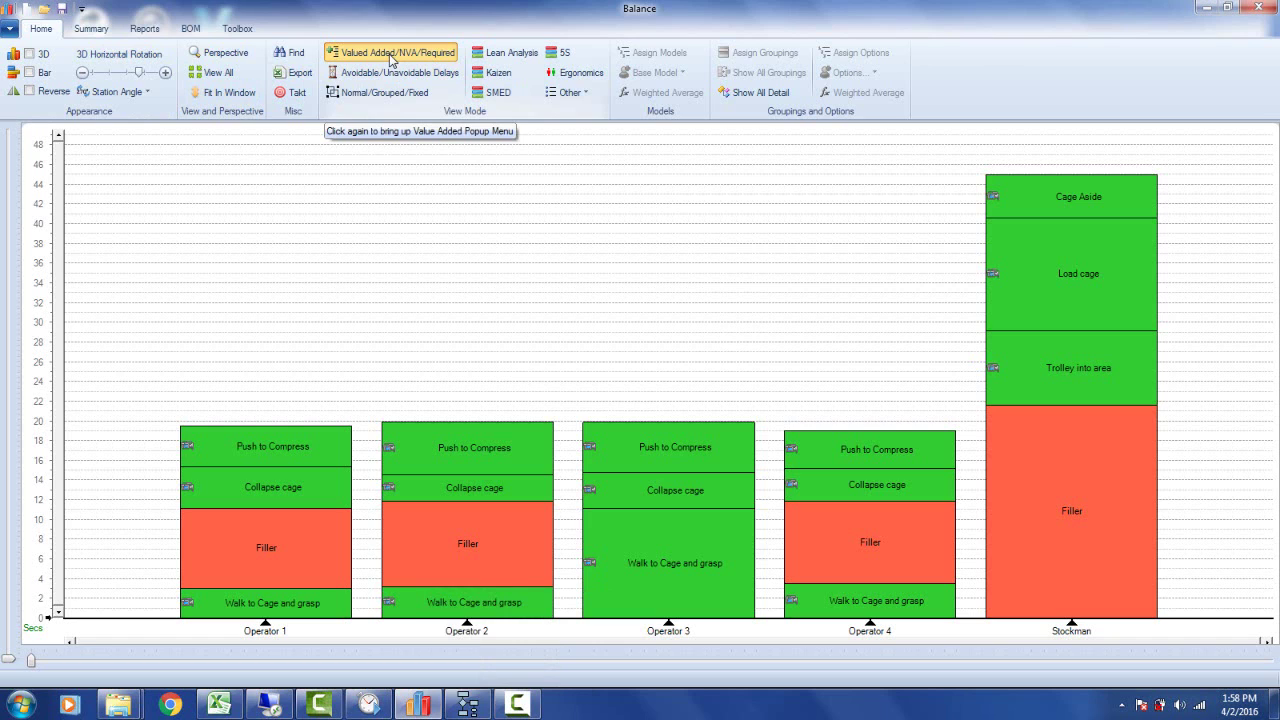
left_click(569, 76)
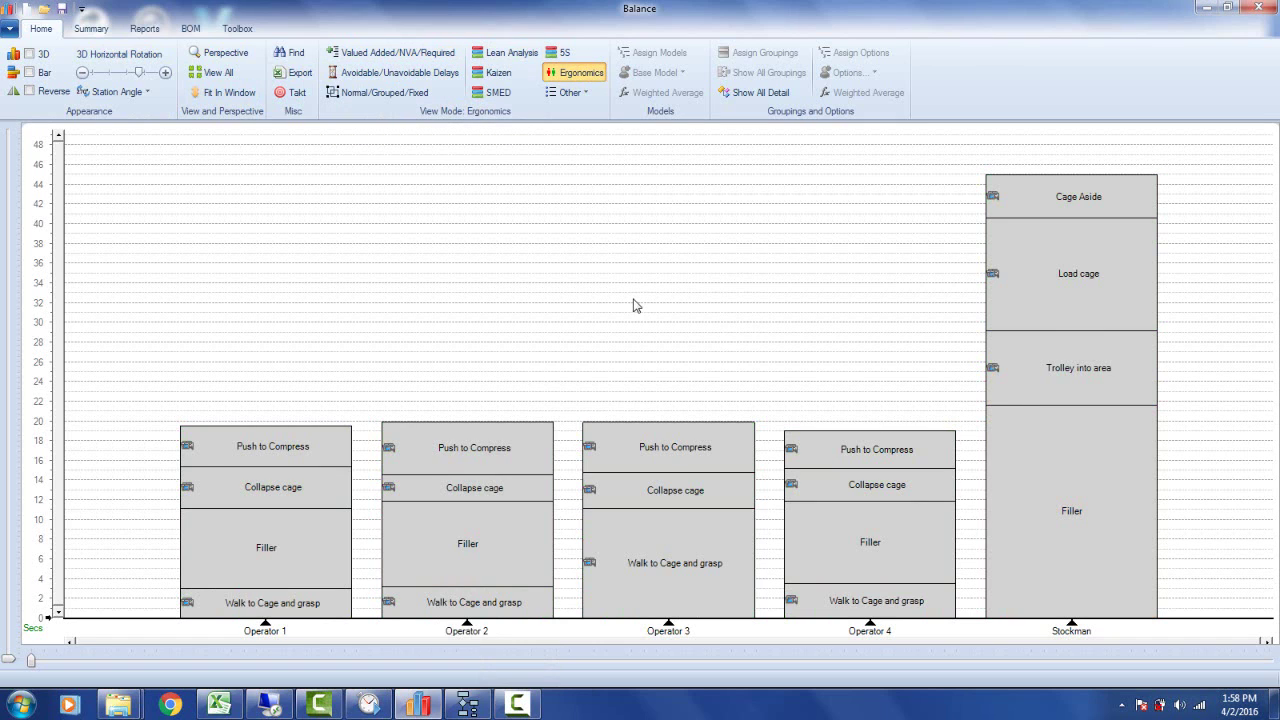
left_click(1098, 275)
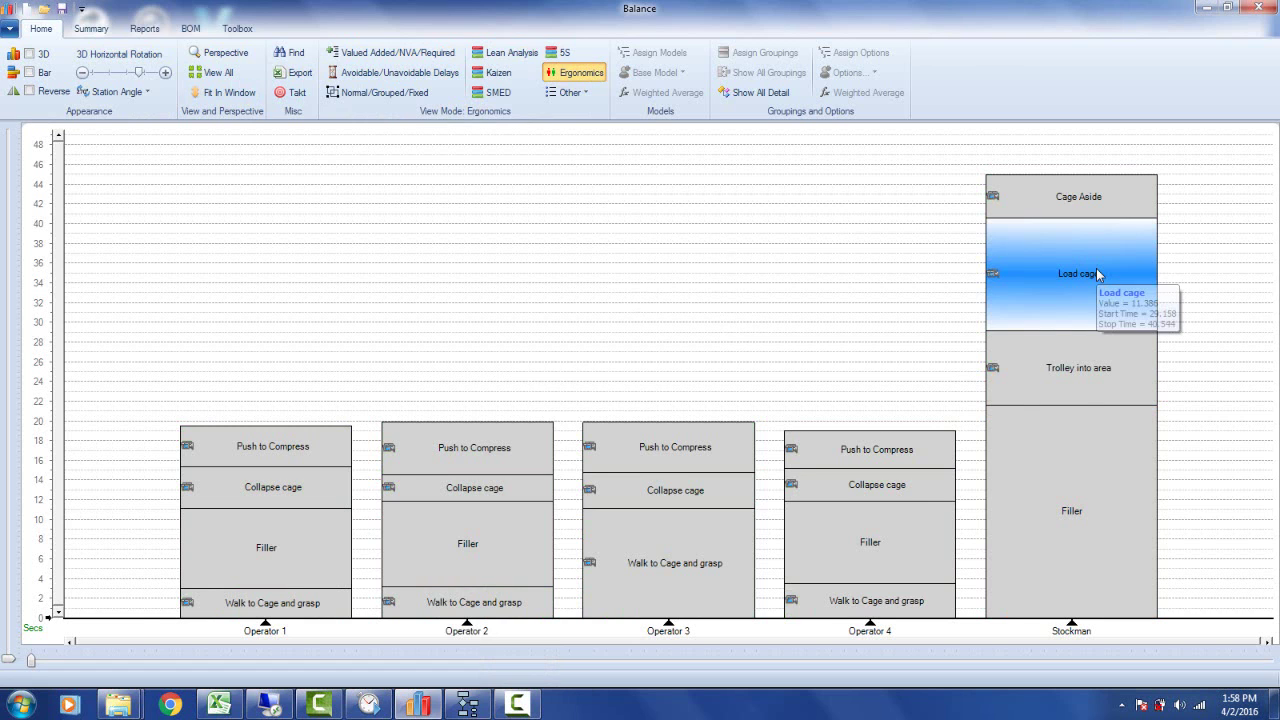
double_click(1098, 275)
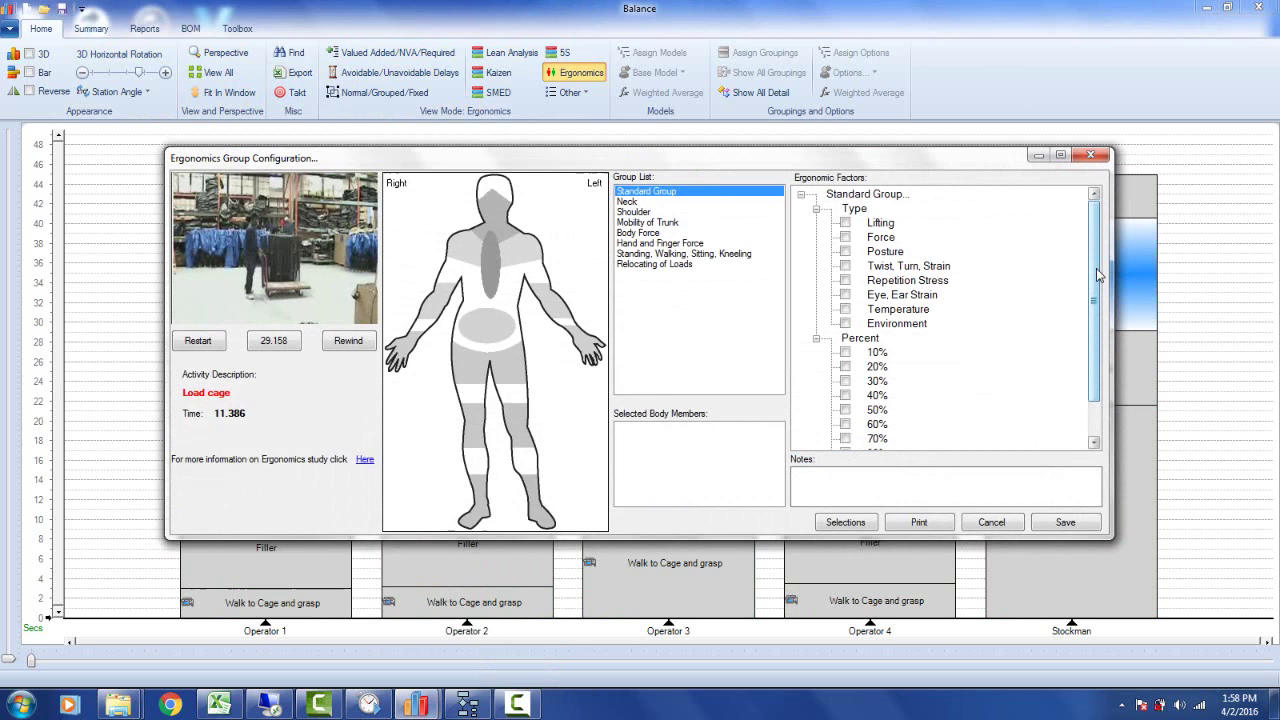
Pause the clip at about 33 s and mark Moderate to Severe Stress for the lower back and back in the Balance assessment.
left_click(272, 343)
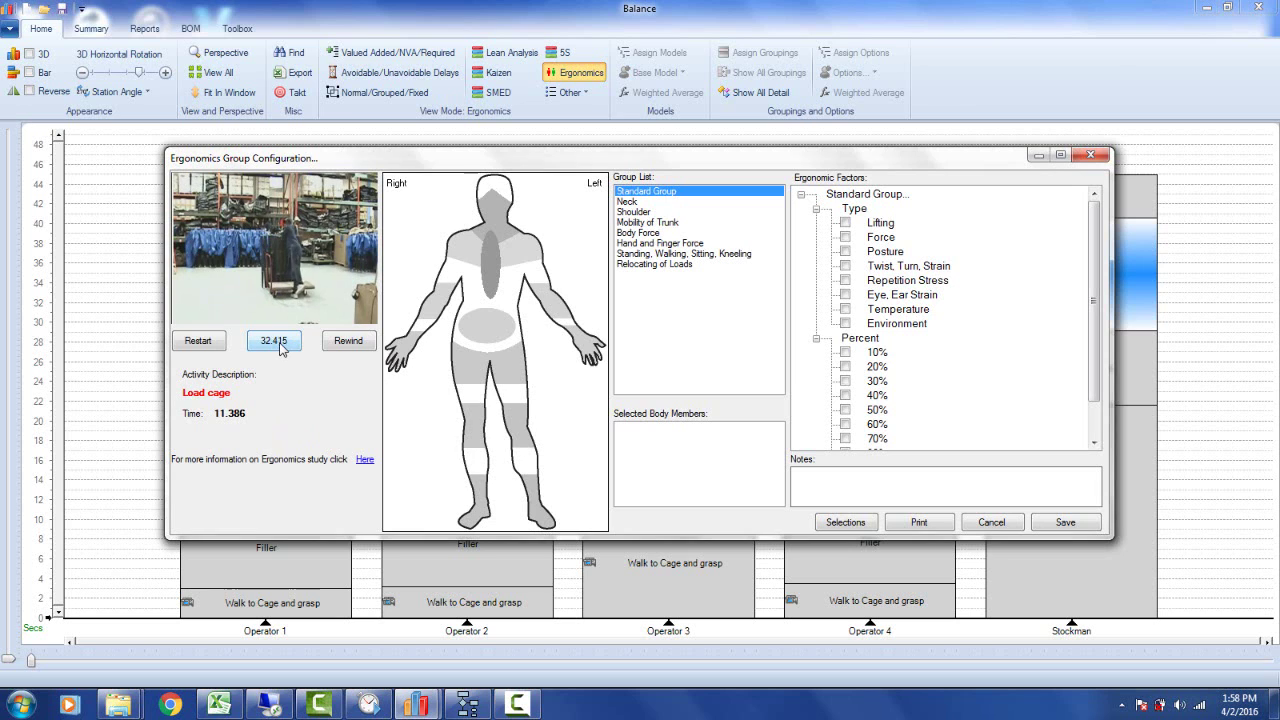
left_click(480, 337)
left_click(395, 385)
left_click(495, 290)
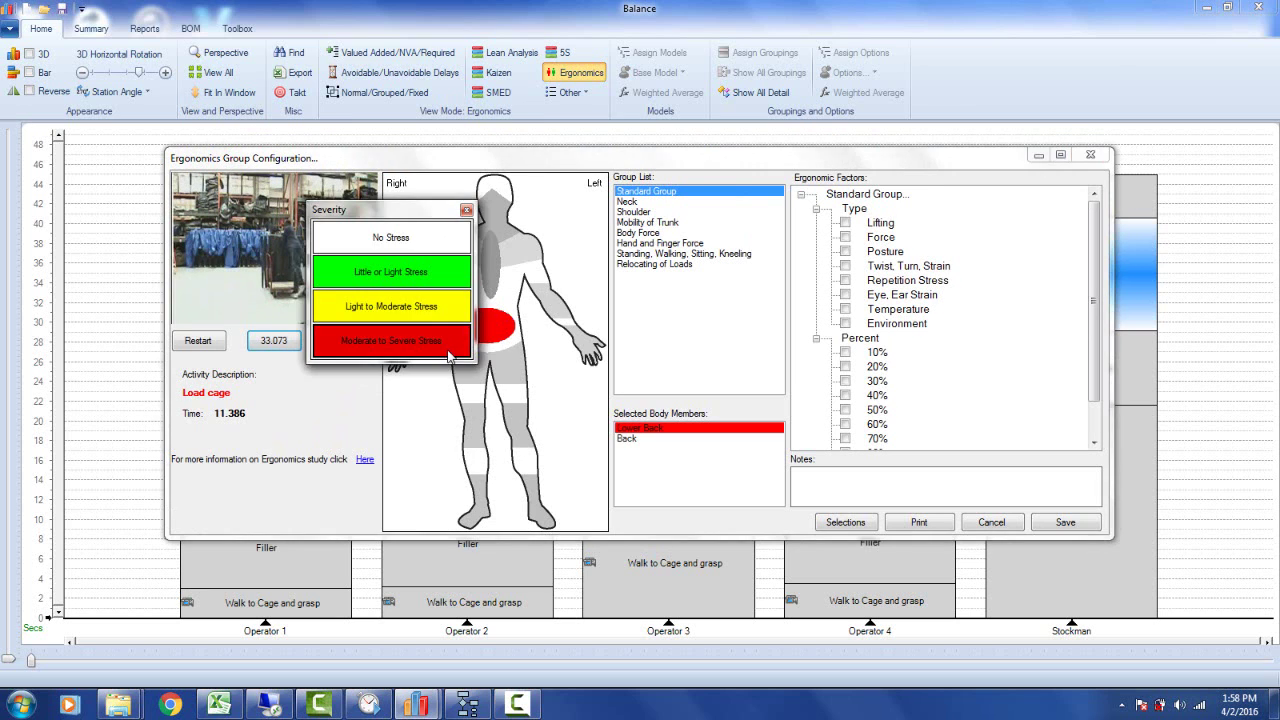
left_click(449, 345)
Set Light to Moderate Stress for the right shoulder, elbow and hand, and Moderate to Severe Stress for the right foot.
left_click(462, 247)
left_click(420, 282)
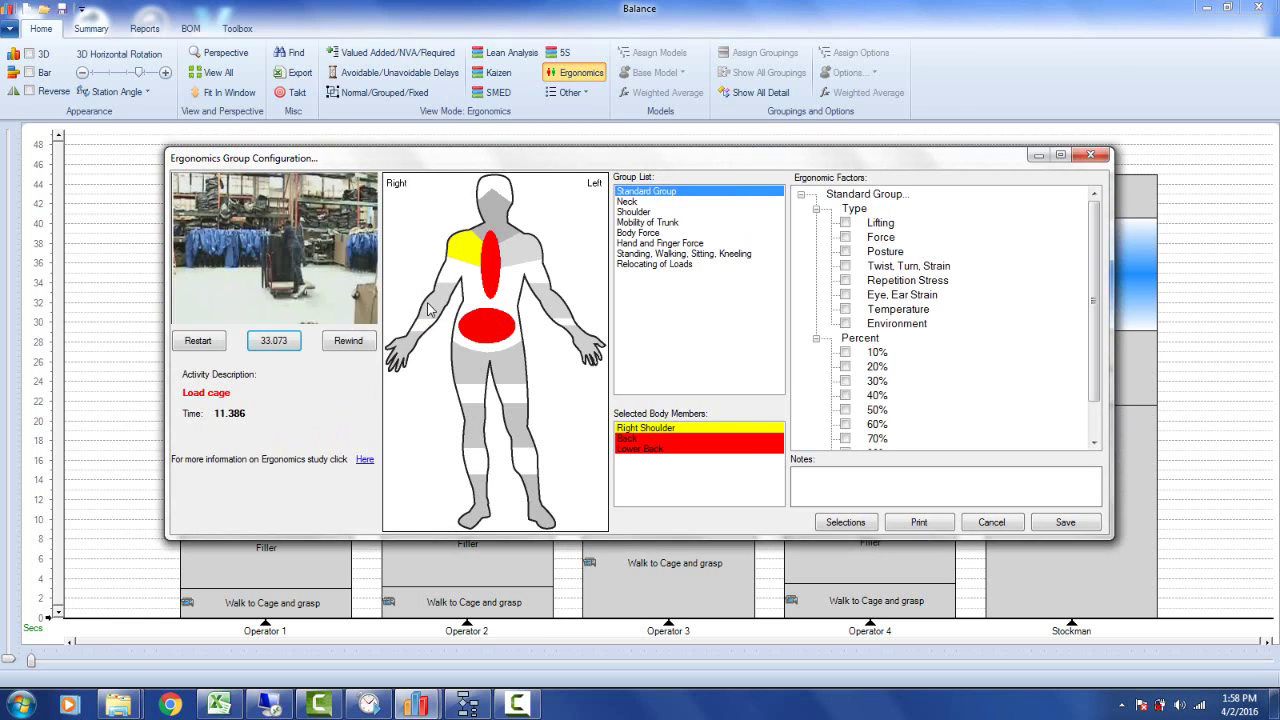
left_click(428, 310)
left_click(381, 326)
left_click(412, 348)
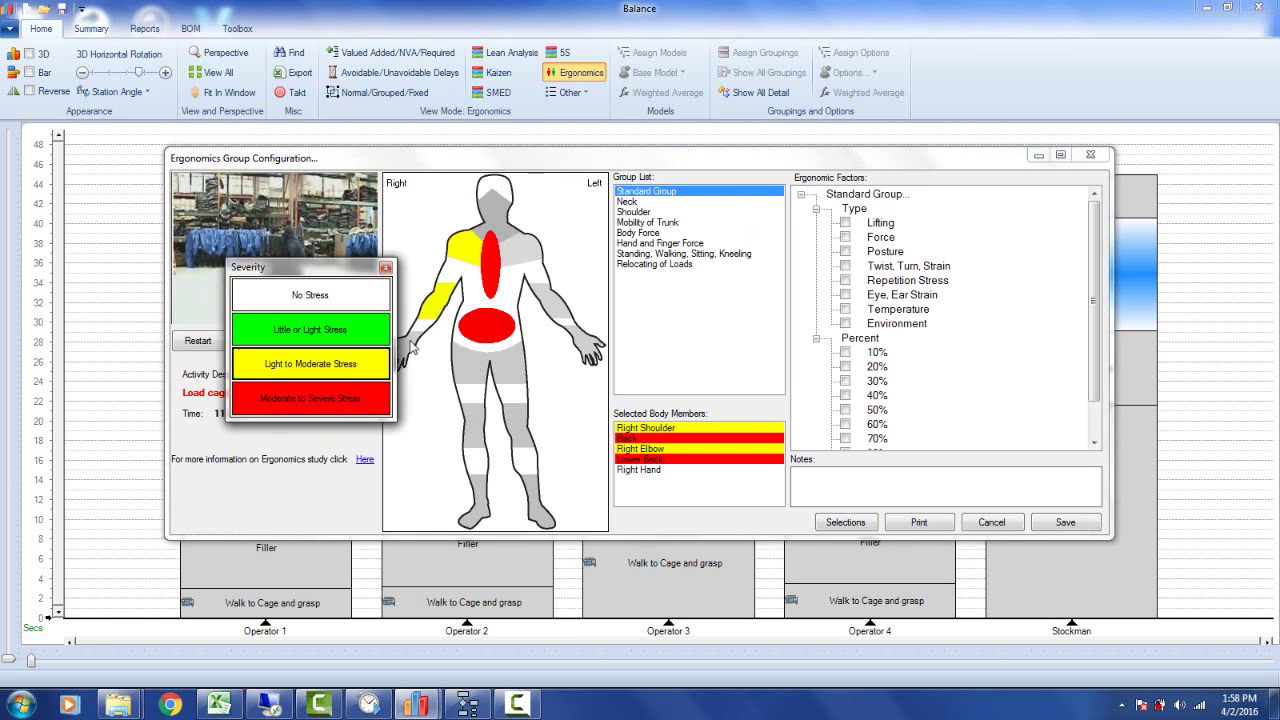
left_click(346, 365)
left_click(484, 507)
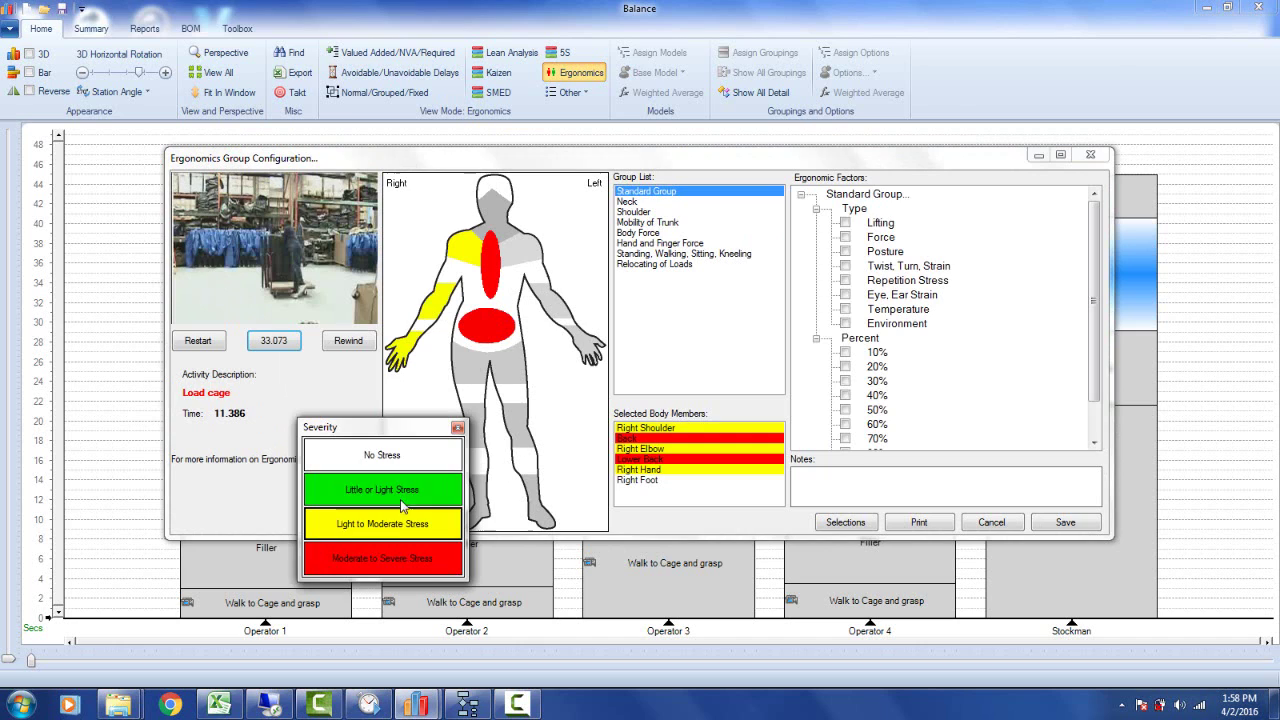
left_click(388, 562)
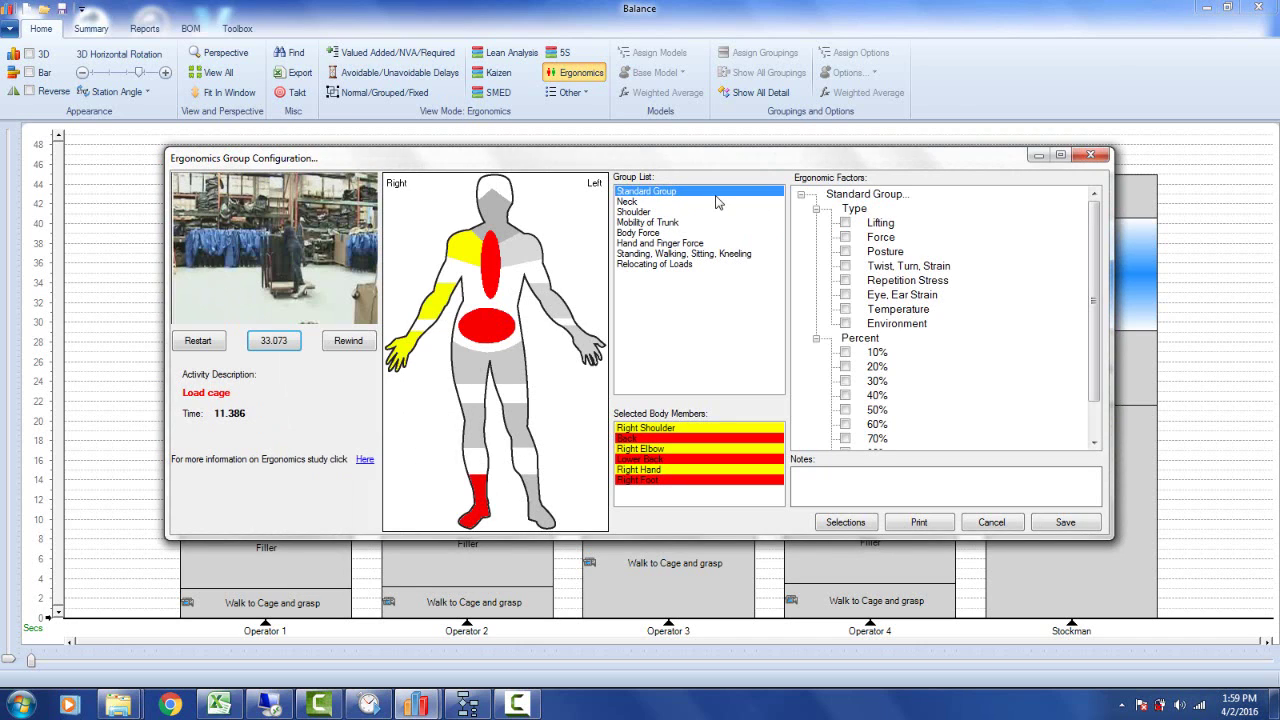
Select the Standard Group factors Lifting, Force, Posture and Twist, Turn, Strain, with a percentage of 50%.
left_click(846, 224)
left_click(846, 238)
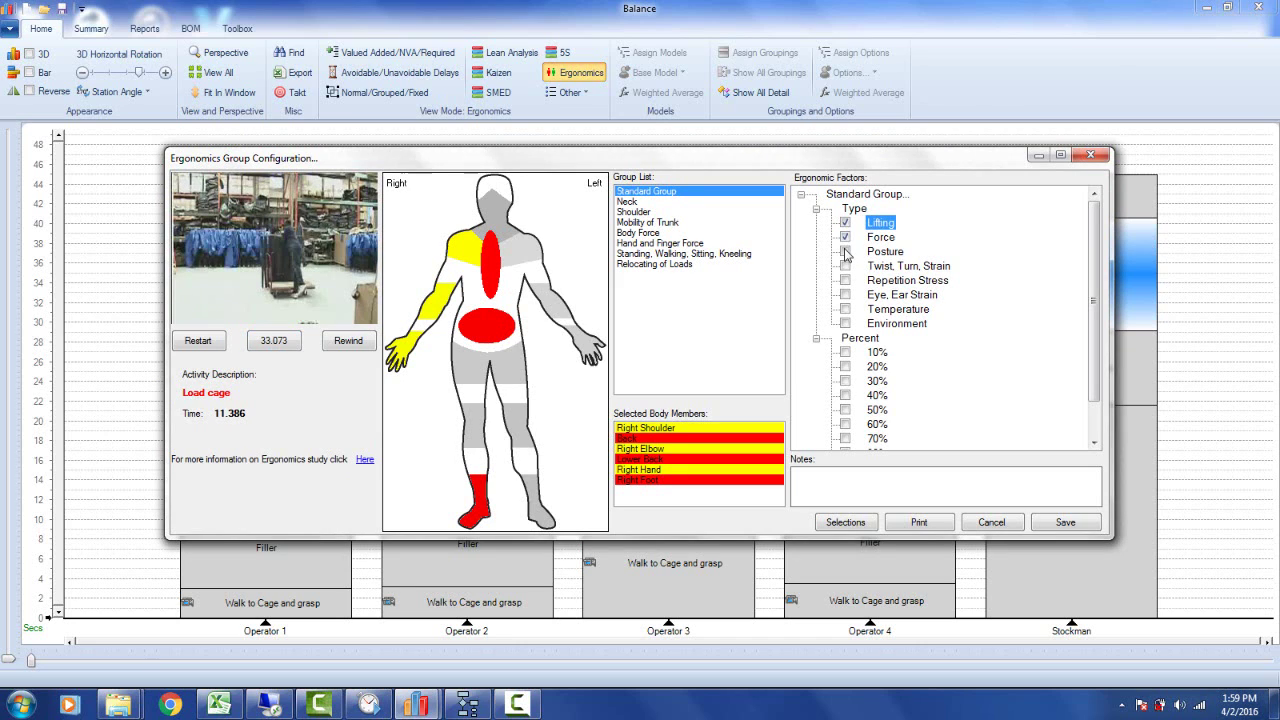
left_click(845, 266)
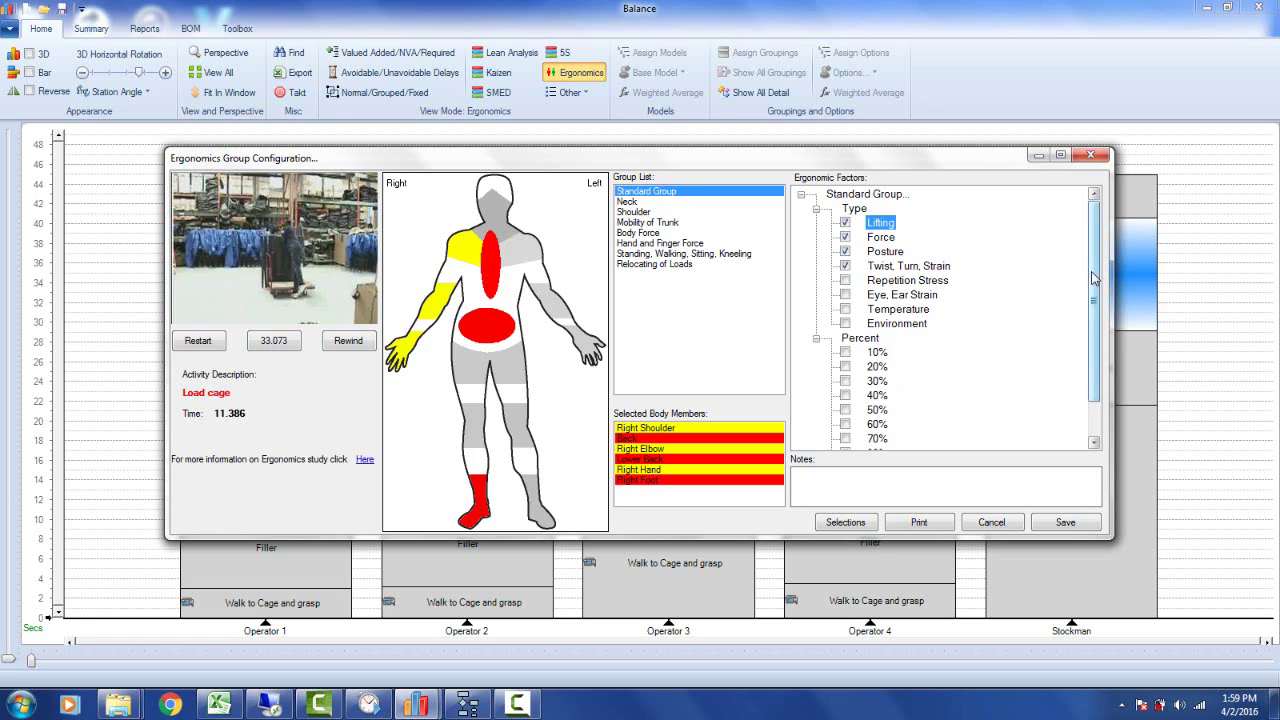
scroll(940, 350, "down", 1)
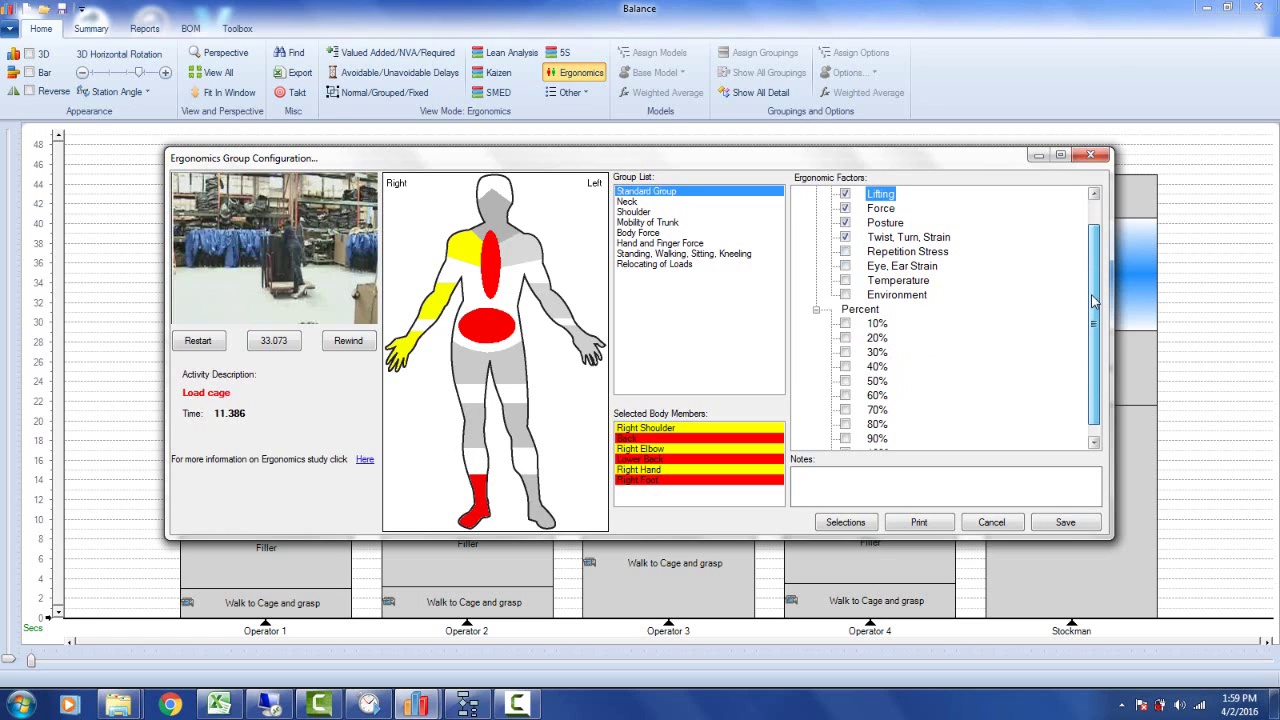
left_click(845, 383)
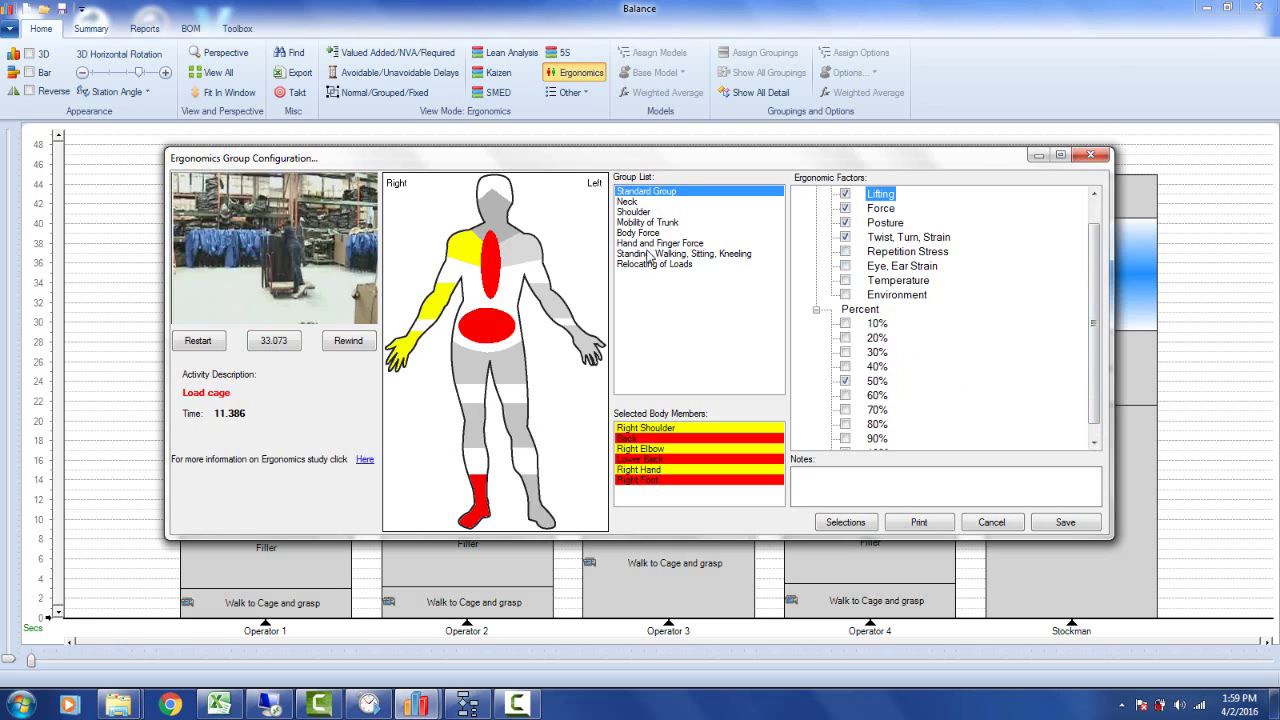
Review the Neck and Shoulder factor groups, and select dynamic medium trunk 20°-60° flexion in the Mobility of Trunk group.
left_click(634, 202)
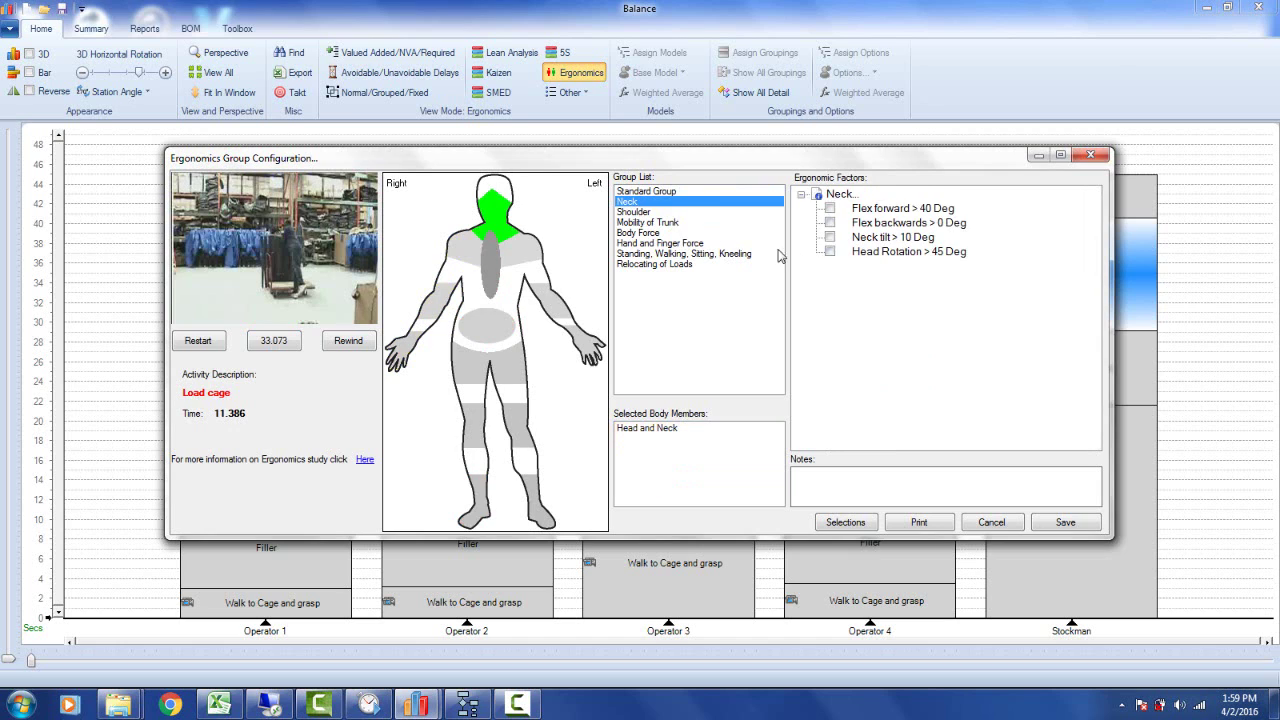
left_click(634, 212)
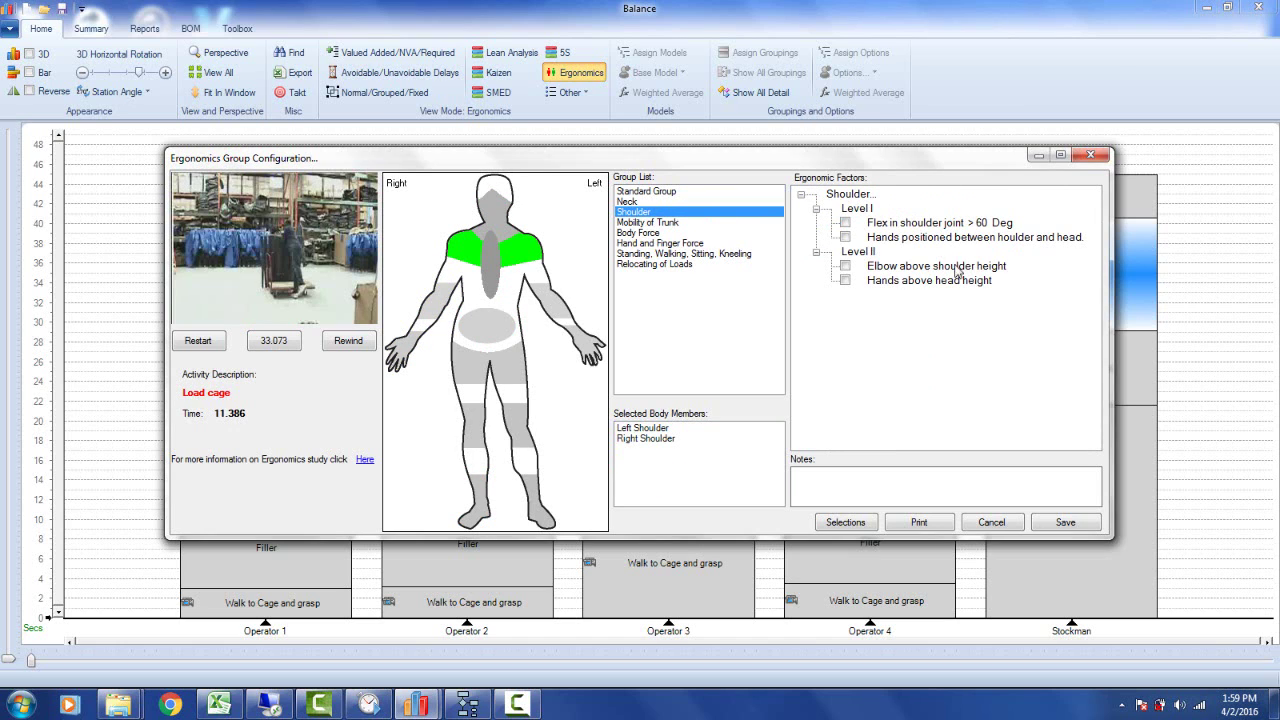
left_click(638, 222)
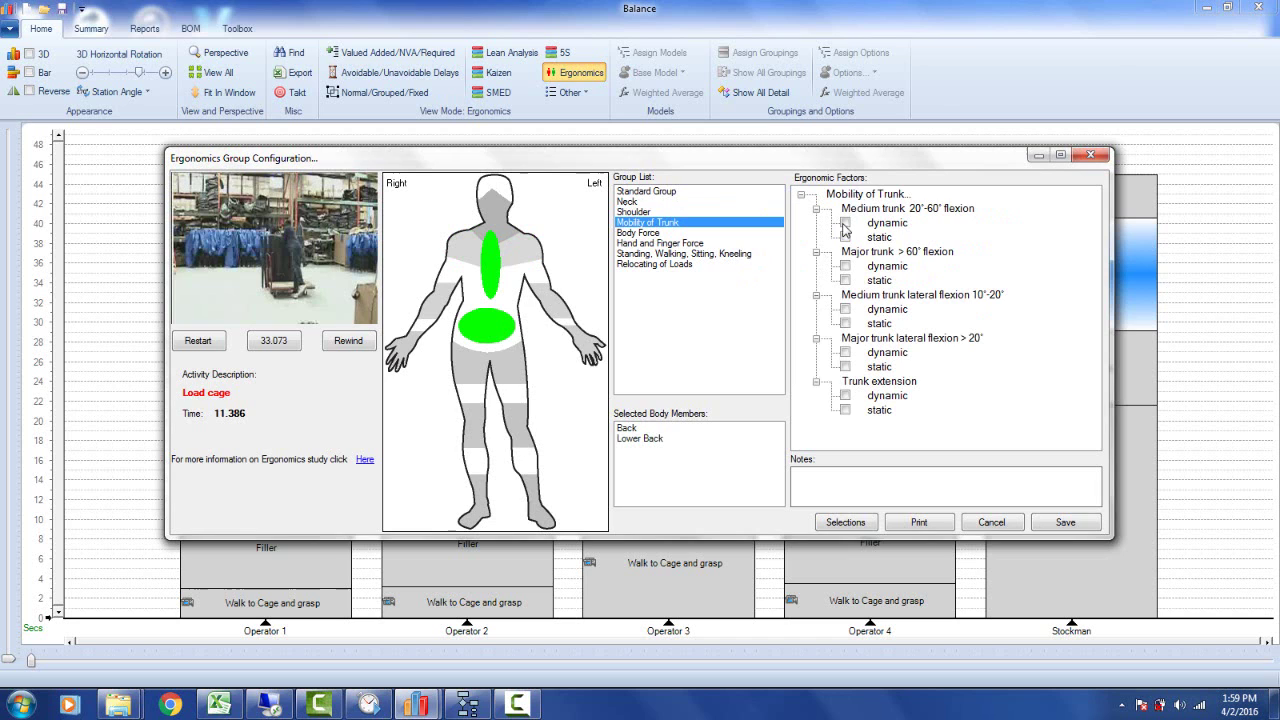
left_click(845, 223)
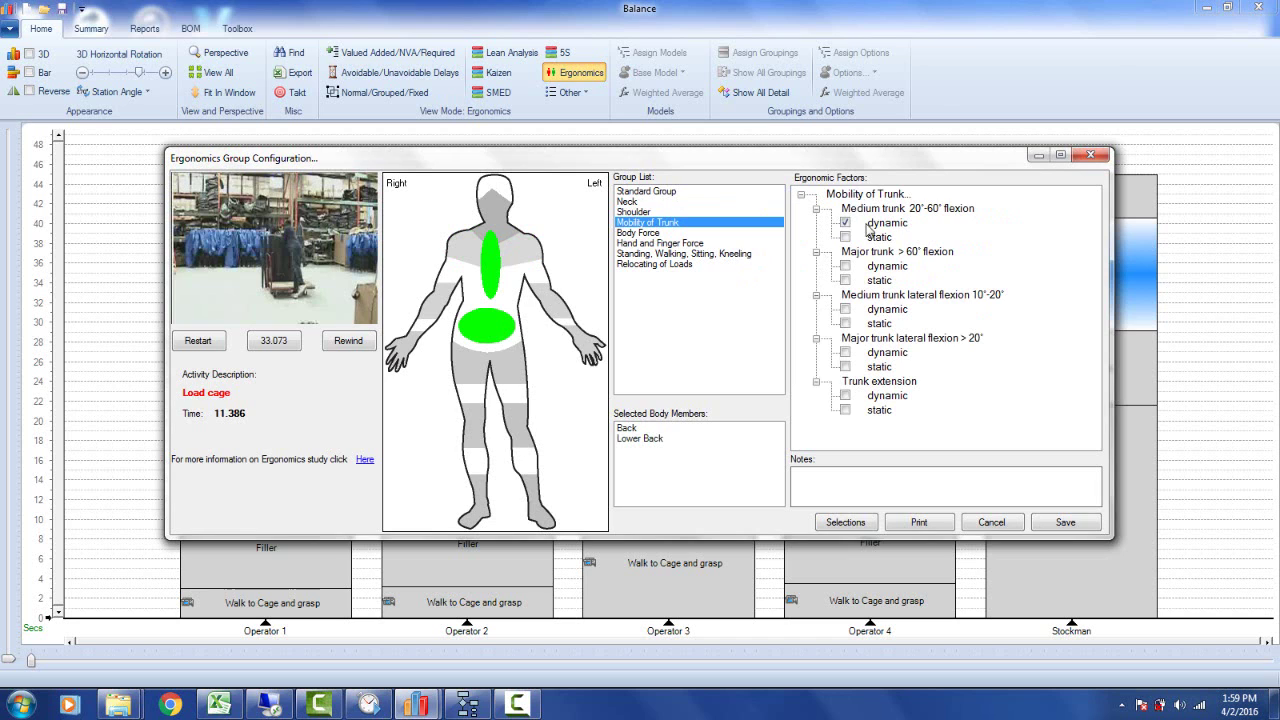
Review the ergonomic factors in the Body Force, Hand and Finger Force, and Standing, Walking, Sitting, Kneeling groups.
left_click(651, 233)
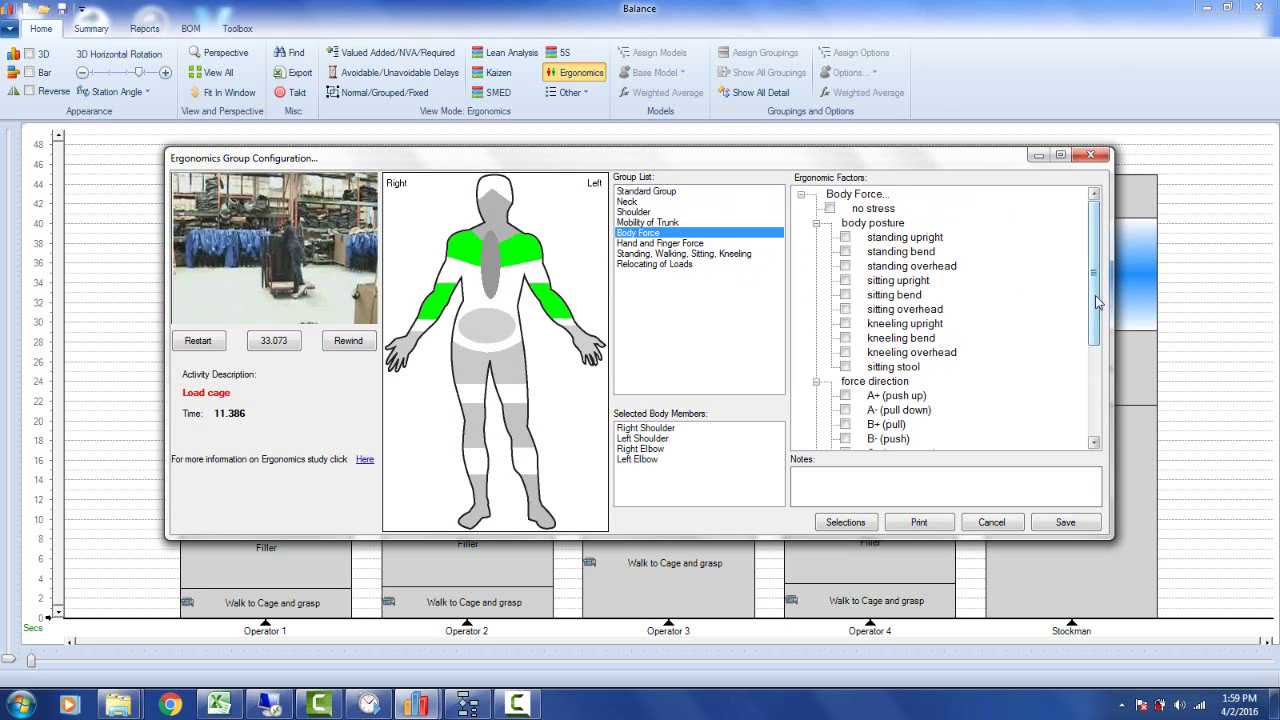
mouse_move(1097, 302)
left_mouse_down()
mouse_move(1097, 392)
mouse_move(1097, 298)
left_mouse_up()
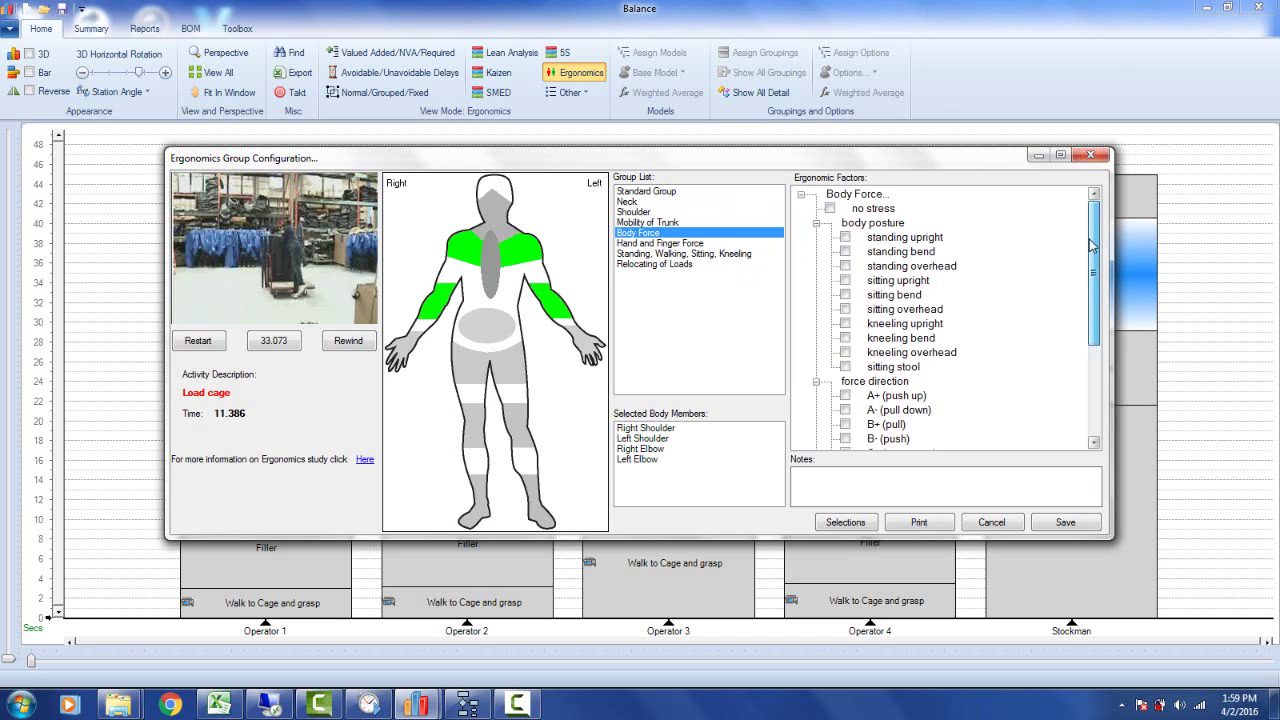
left_click(686, 244)
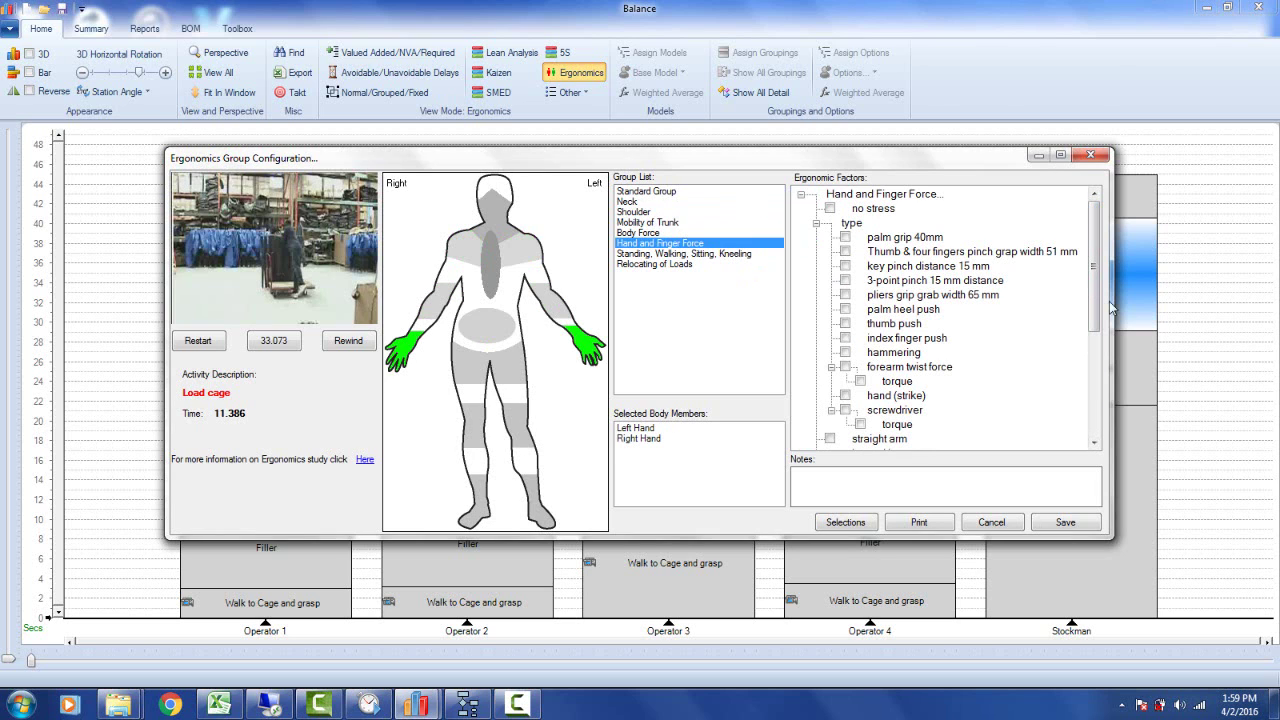
mouse_move(1093, 243)
left_mouse_down()
mouse_move(1095, 333)
mouse_move(1094, 249)
left_mouse_up()
left_click(712, 254)
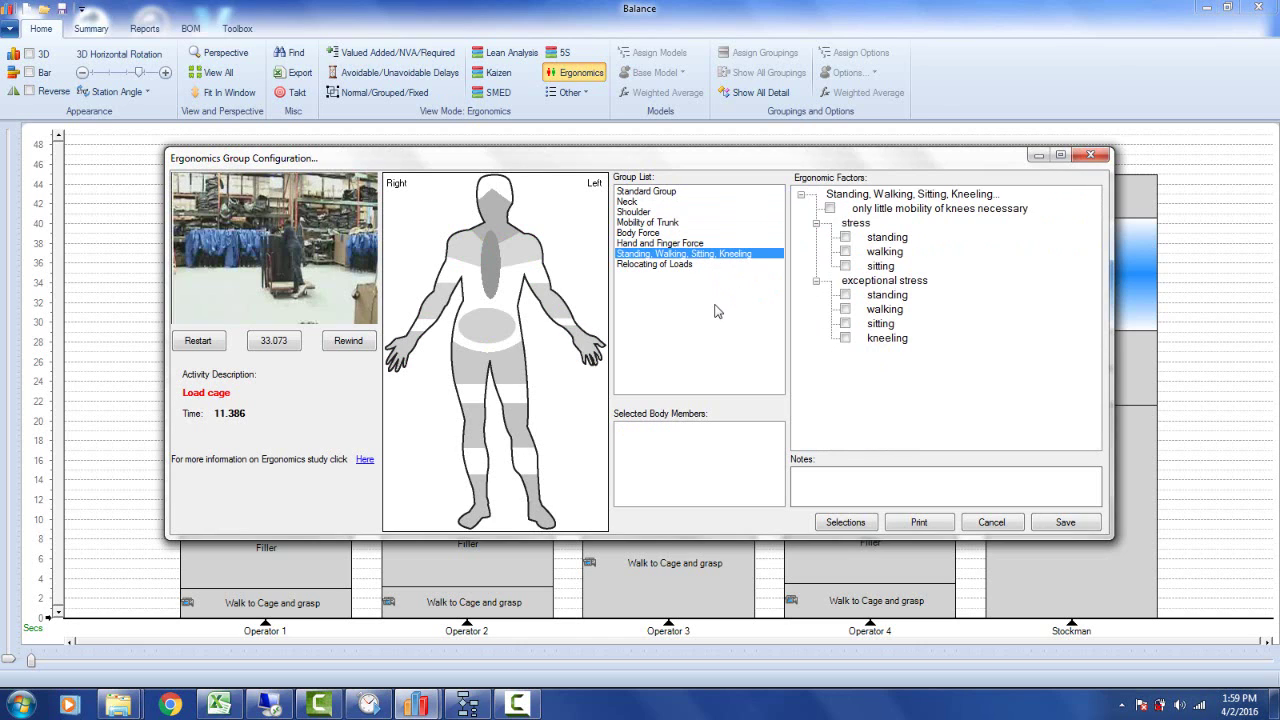
In Relocating of Loads, set the push/pull weight to 30 kg and select short pull/push (<=5m) frequency and bad conditions for body posture.
left_click(665, 264)
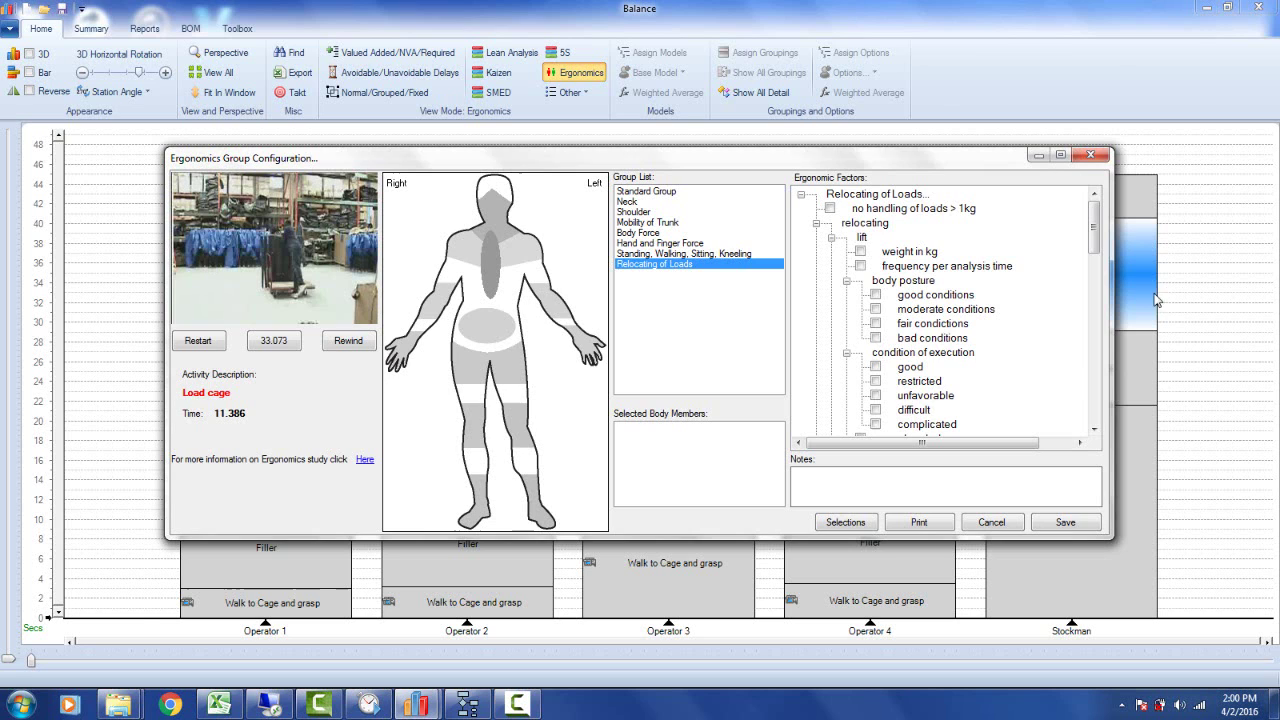
left_click_drag(1095, 238, 1093, 312)
scroll(865, 233, "down", 3)
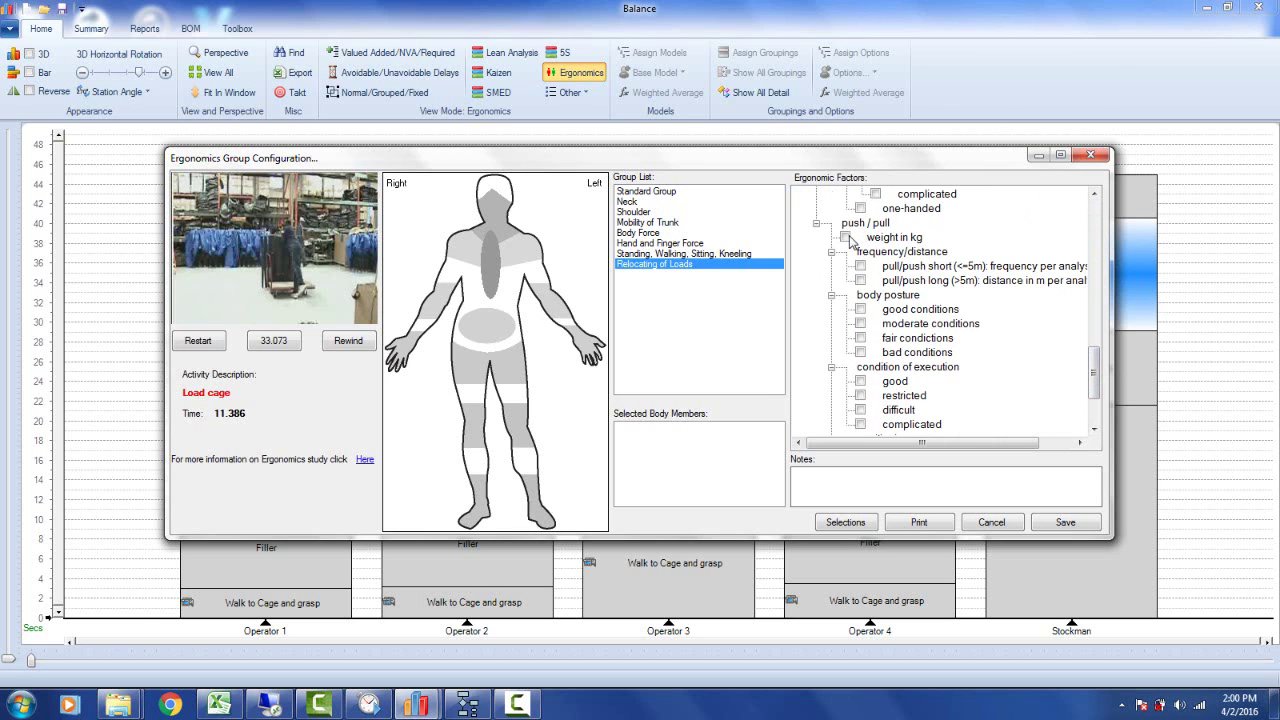
left_click(846, 237)
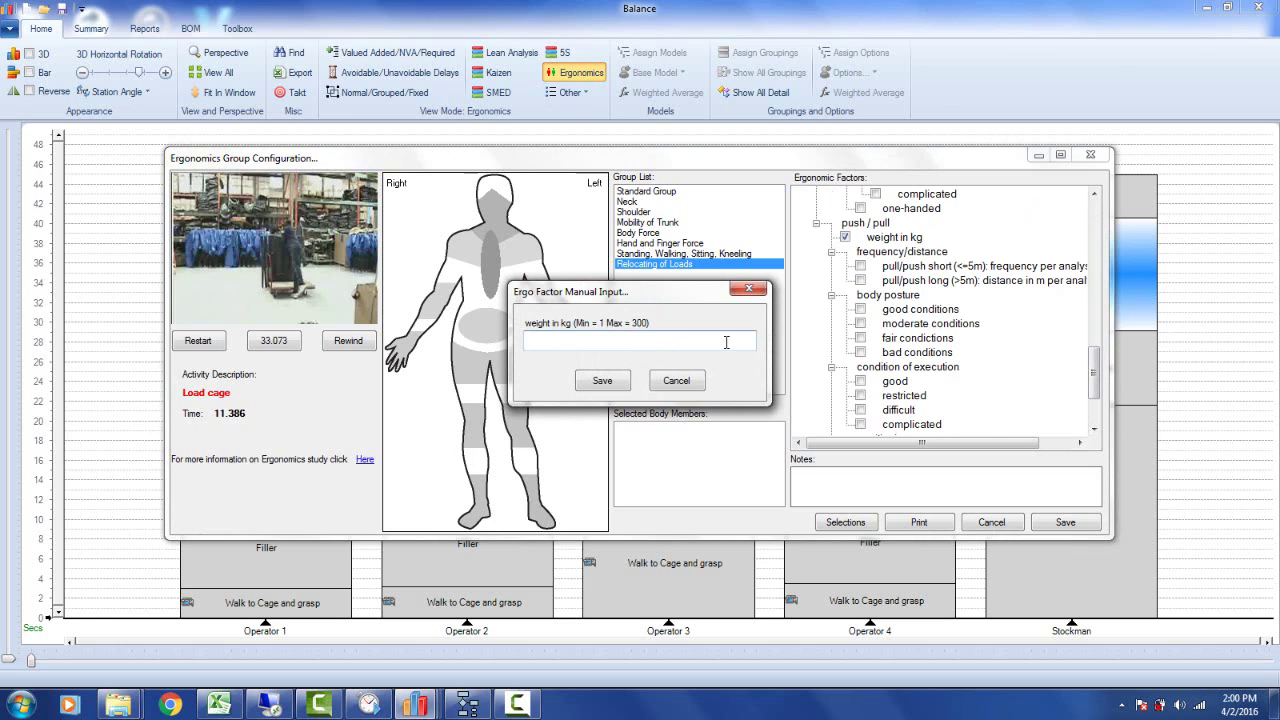
left_click(602, 381)
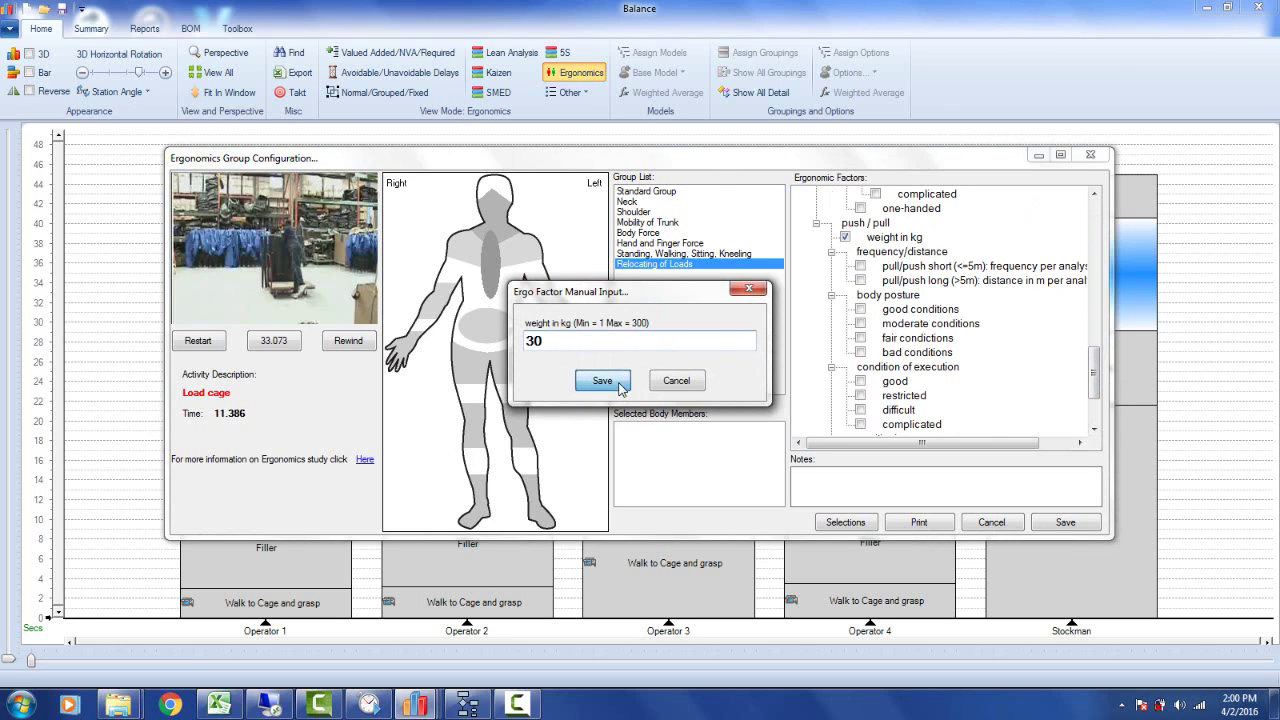
left_click(861, 267)
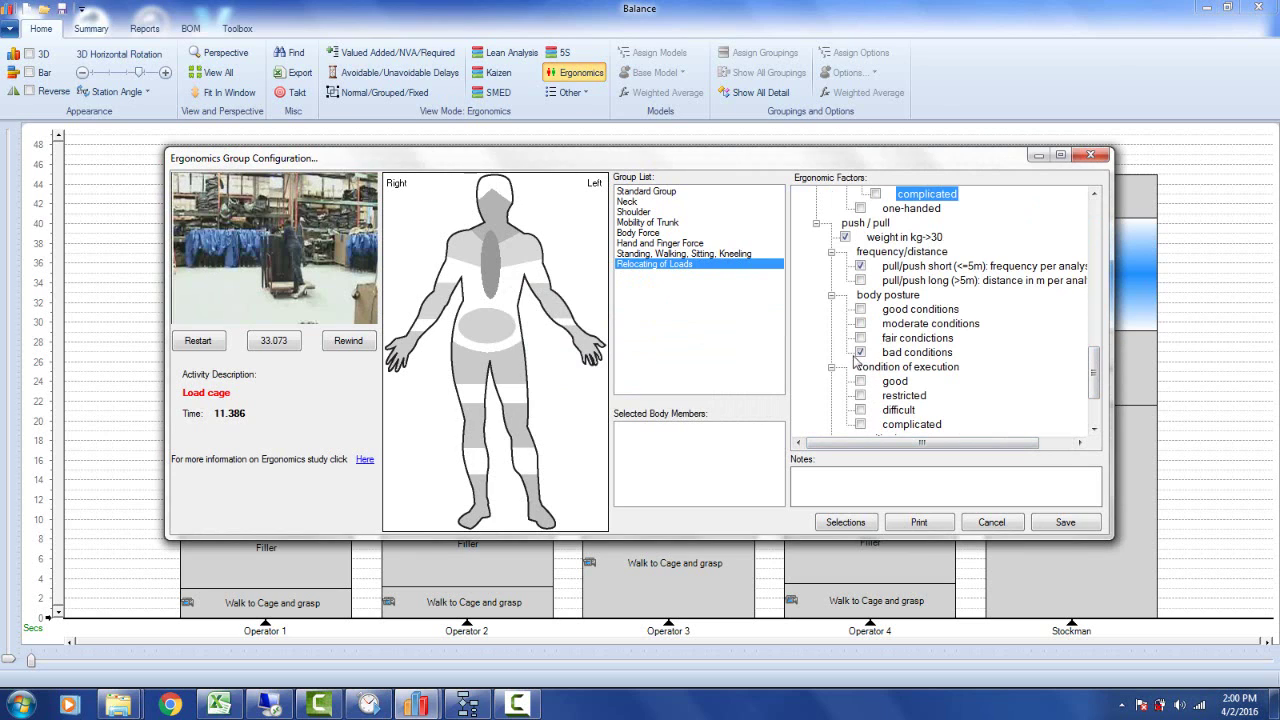
For push/pull, select difficult execution condition, low positioning accuracy, slow moving speed (<0,8 m/s) and cart exclusively with caster wheels.
left_click_drag(1095, 379, 1095, 400)
left_click(860, 309)
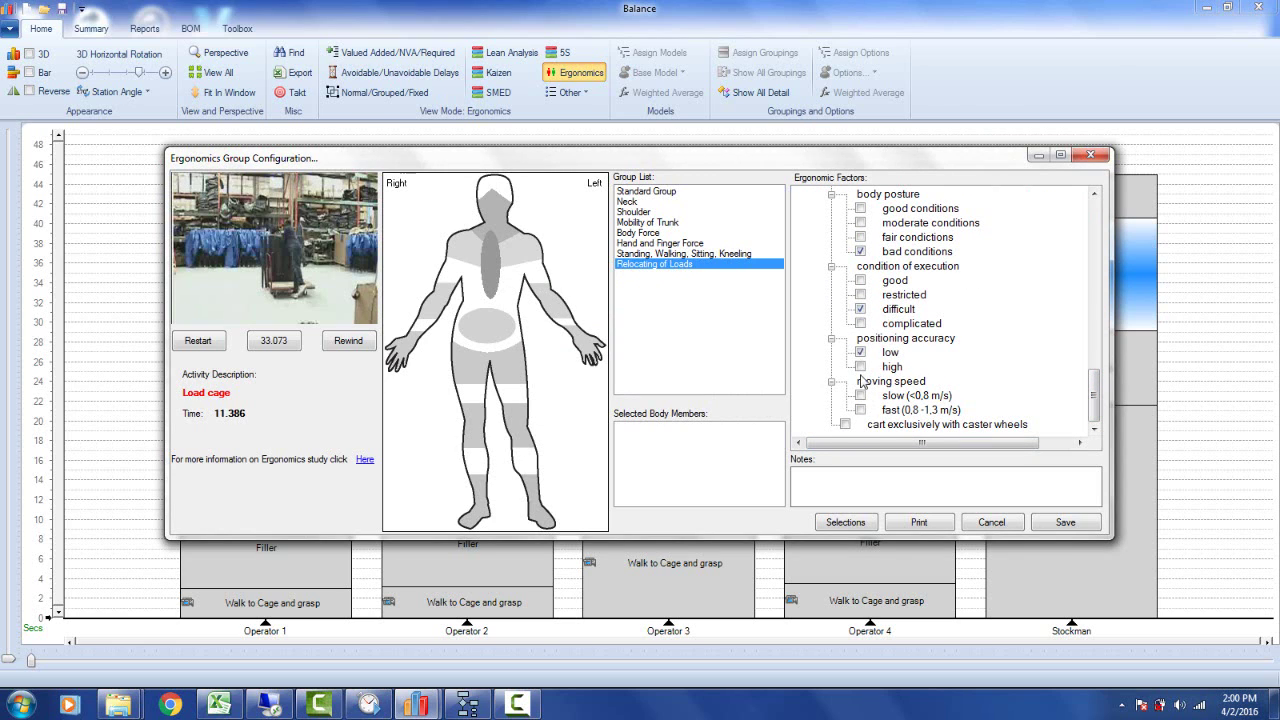
left_click(860, 396)
left_click(845, 425)
Print the Load cage ergonomic summary to Excel and play the activity video linked in it.
left_click(920, 523)
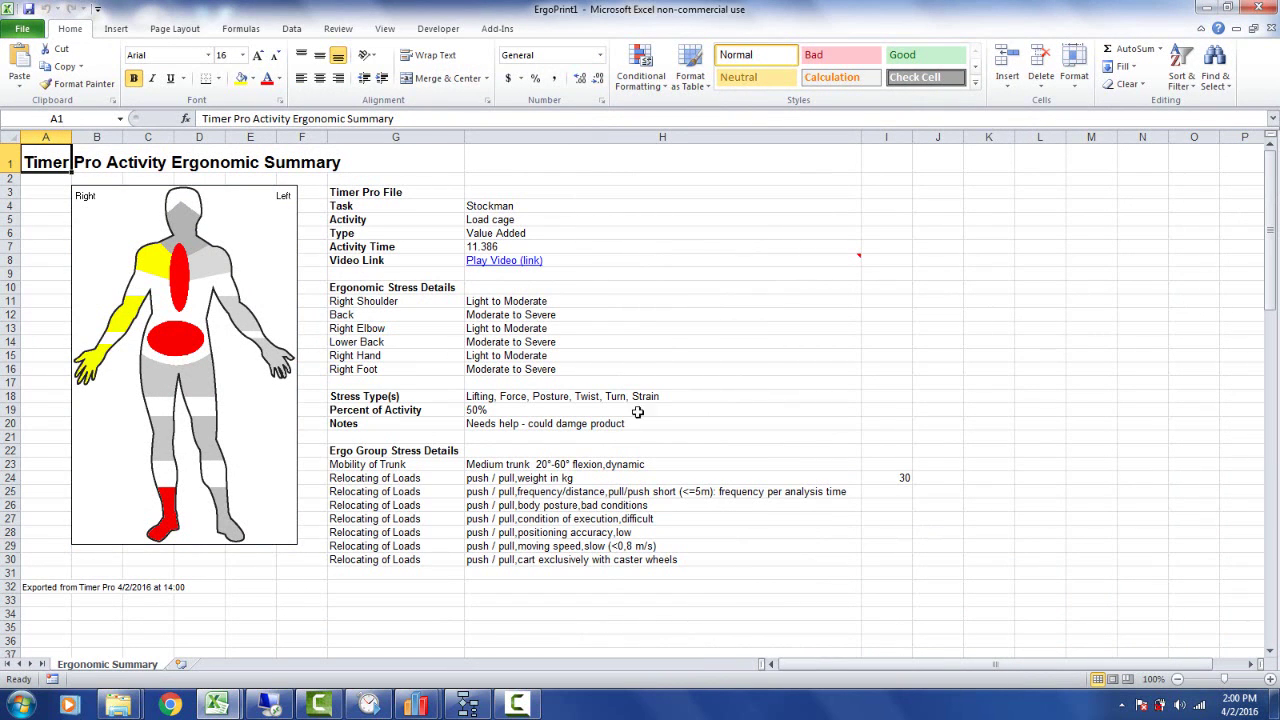
left_click(483, 262)
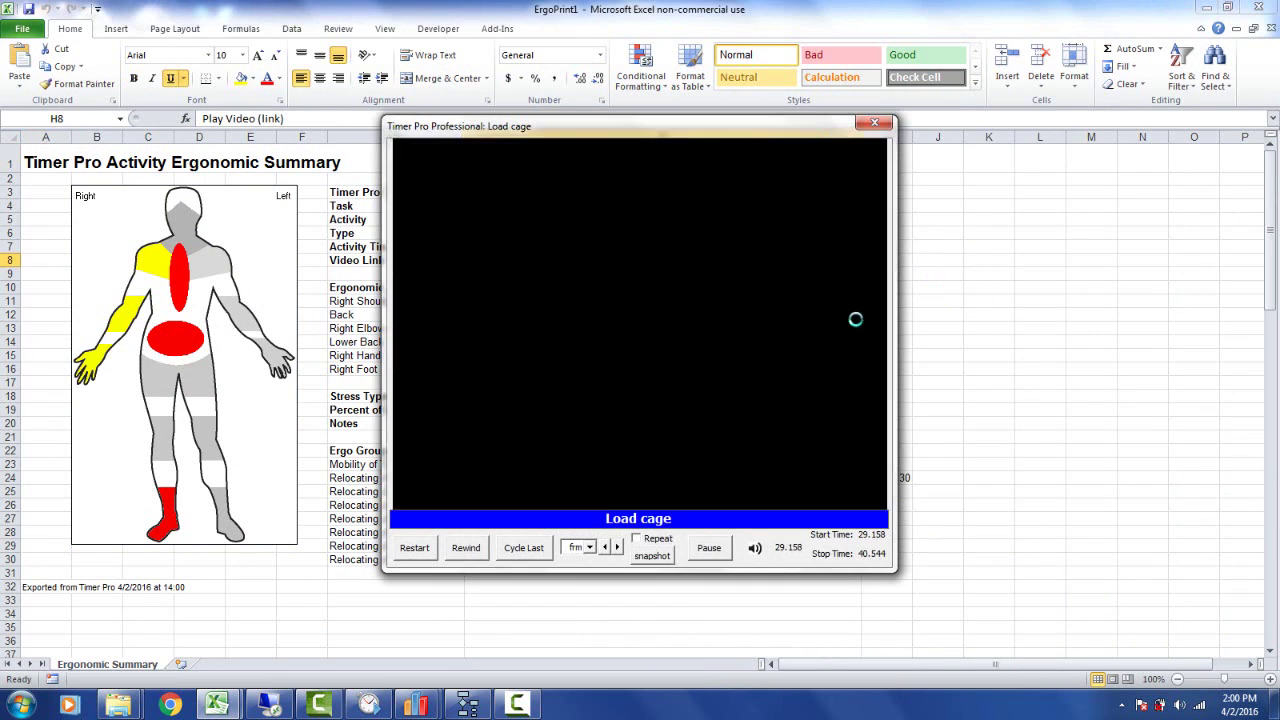
left_click_drag(874, 159, 1074, 167)
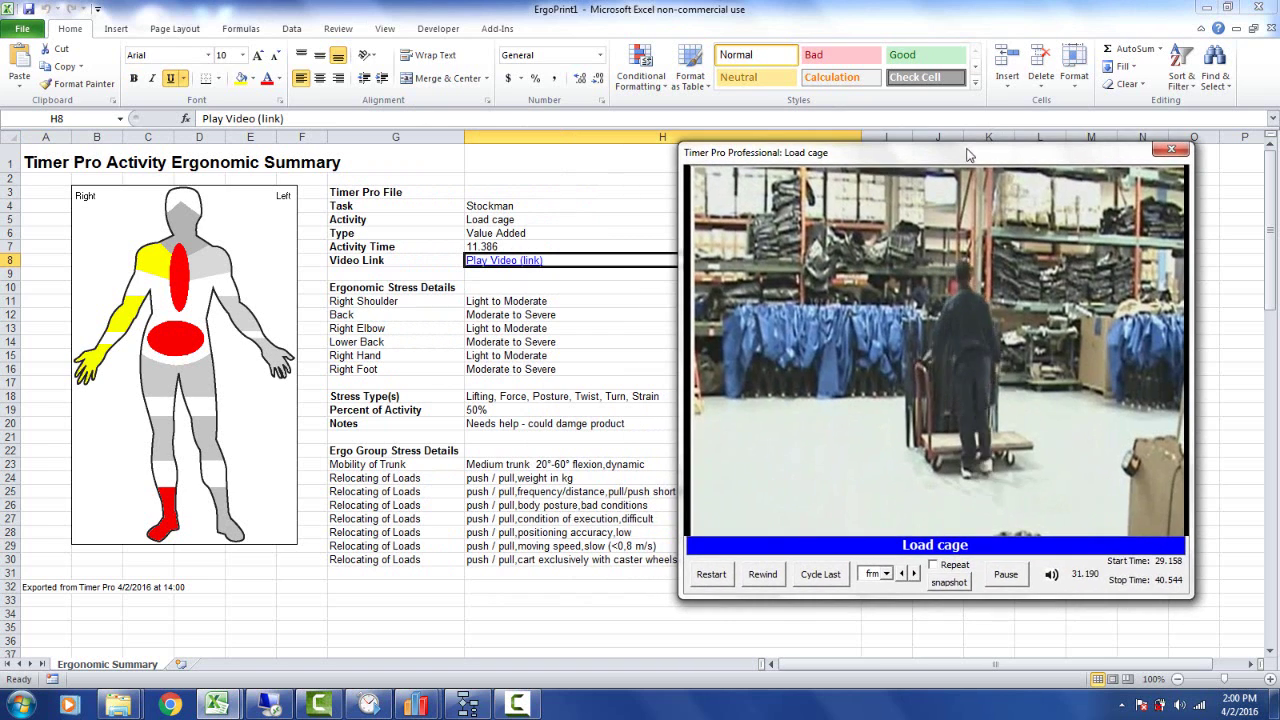
left_click(1006, 578)
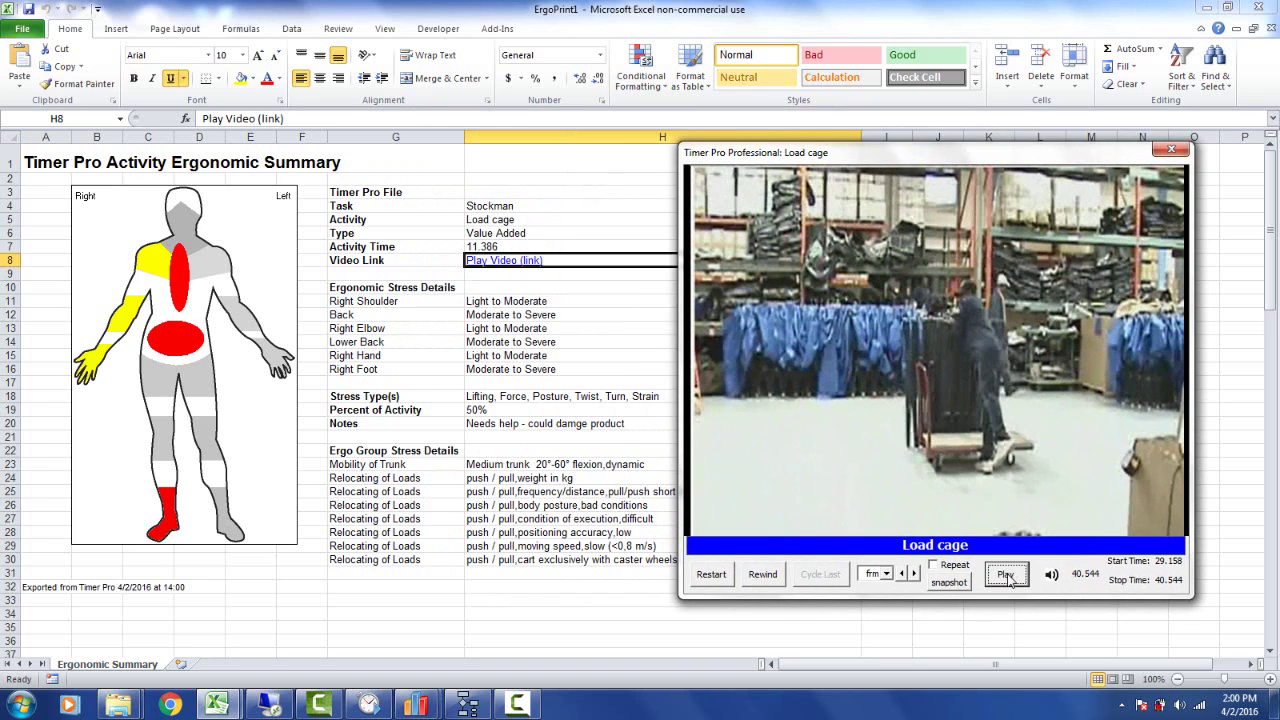
left_click(1168, 151)
Return to Balance and save the ergonomic assessment of the Stockman's Load cage activity.
left_click(1208, 7)
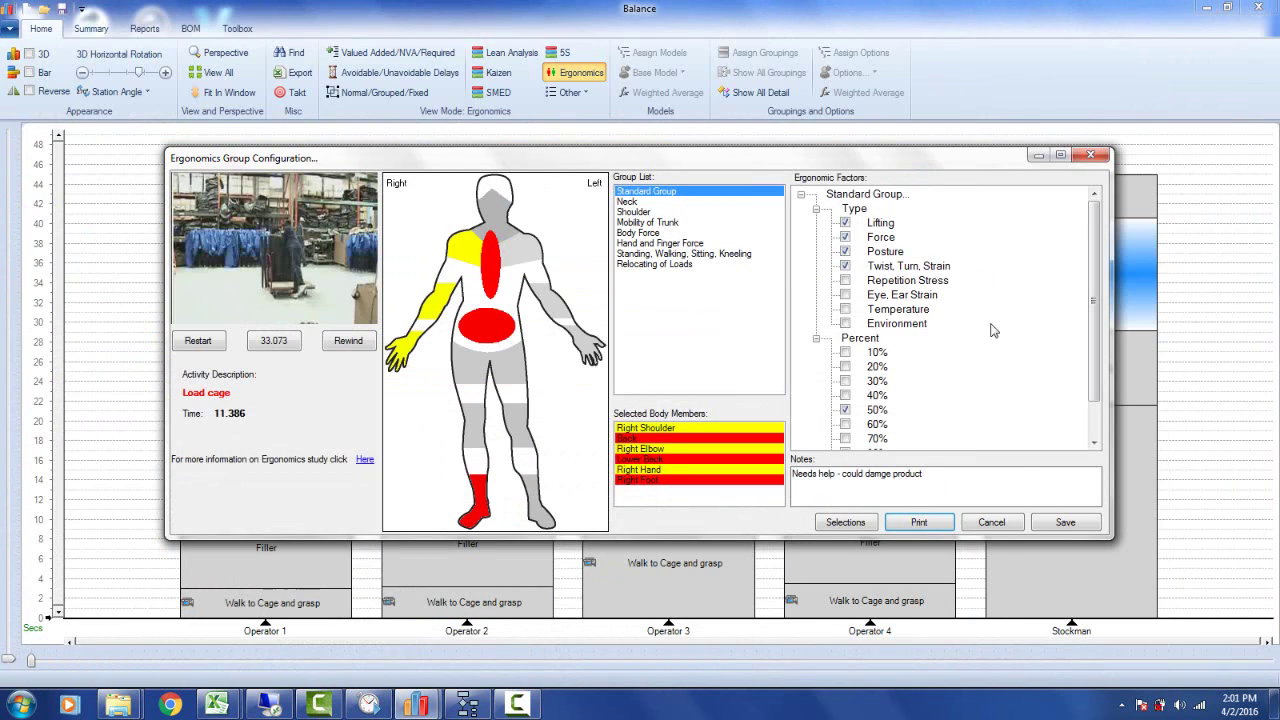
left_click(1063, 523)
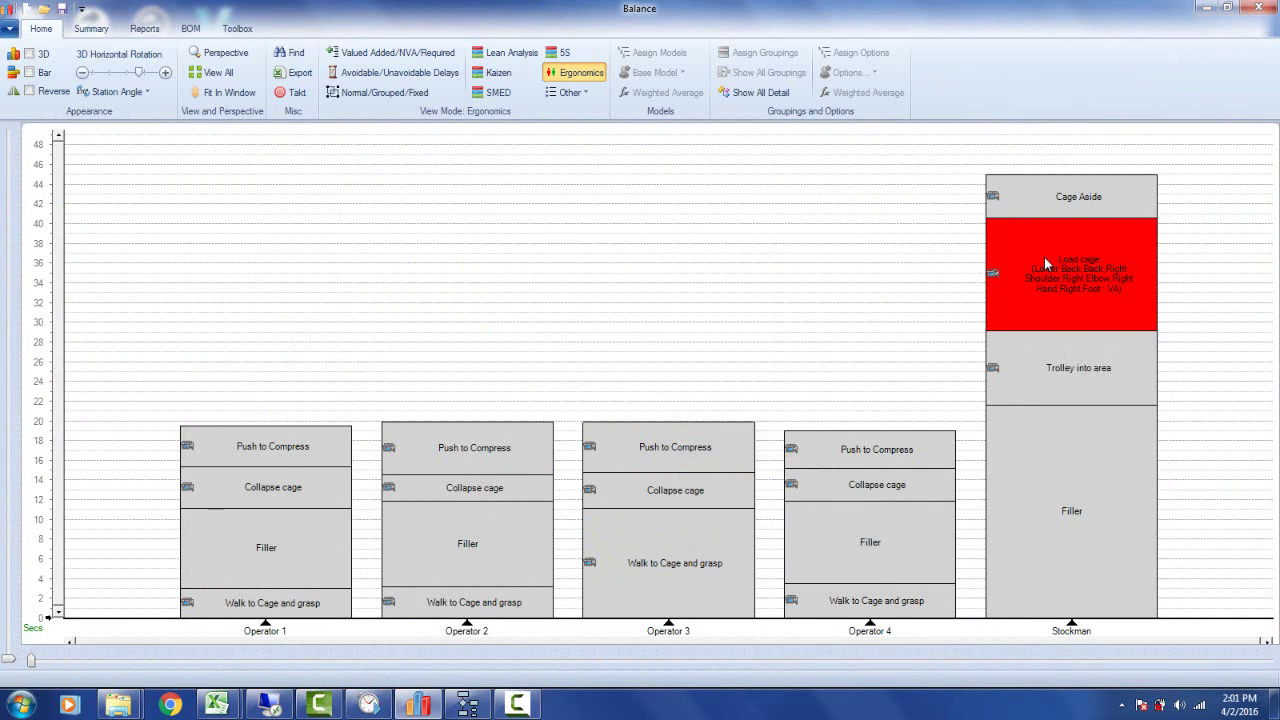
mouse_move(1045, 263)
Switch to the Video Timer Pro time study and show its activity table in the Ergonomics view.
left_click(1205, 7)
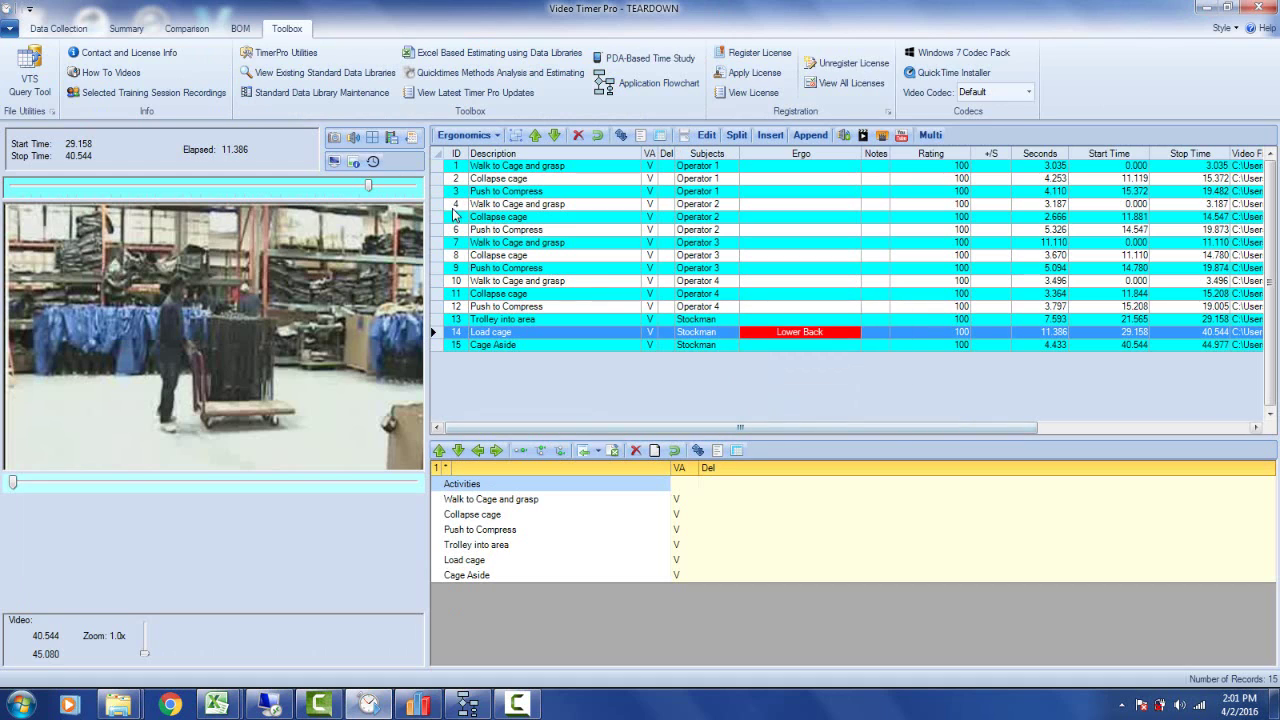
left_click(497, 135)
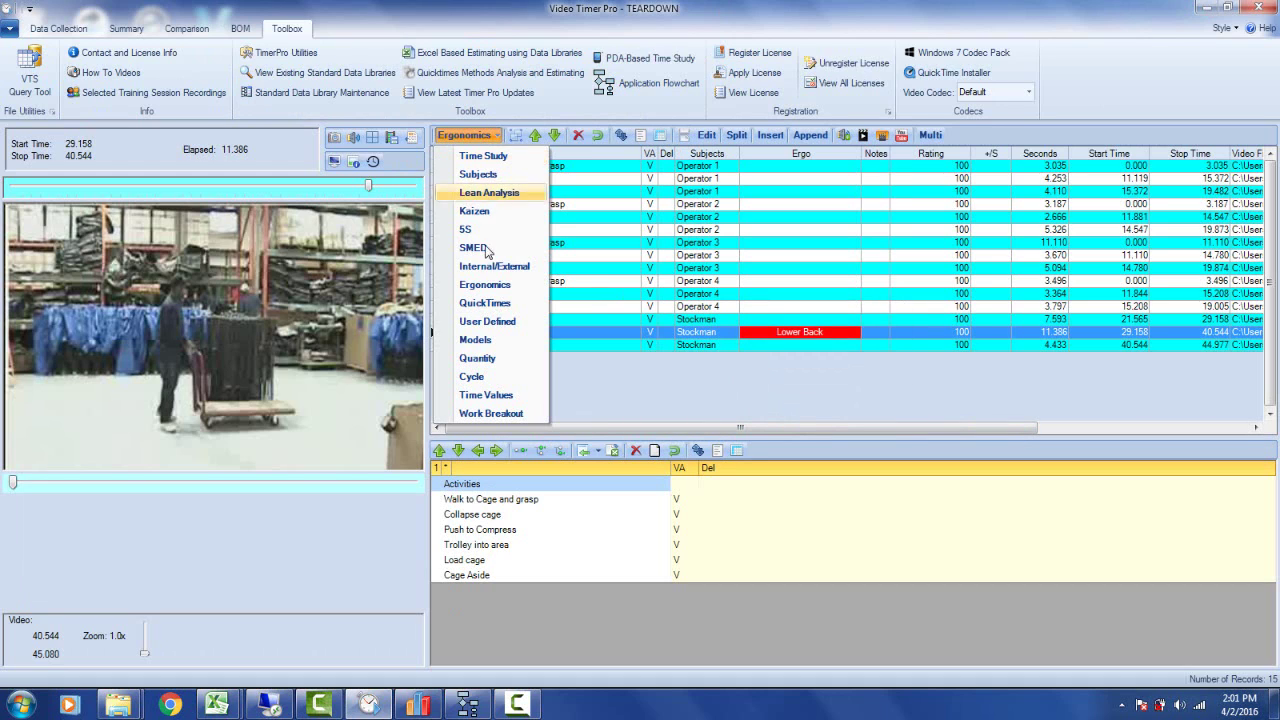
left_click(486, 288)
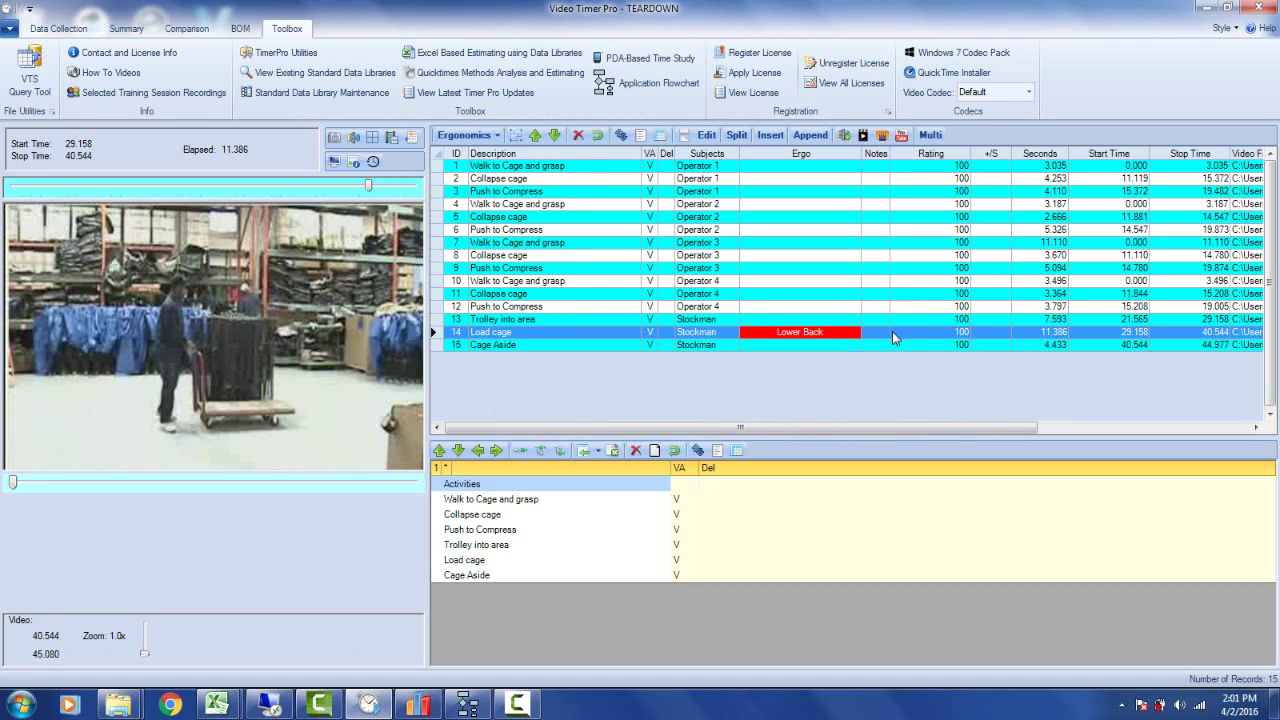